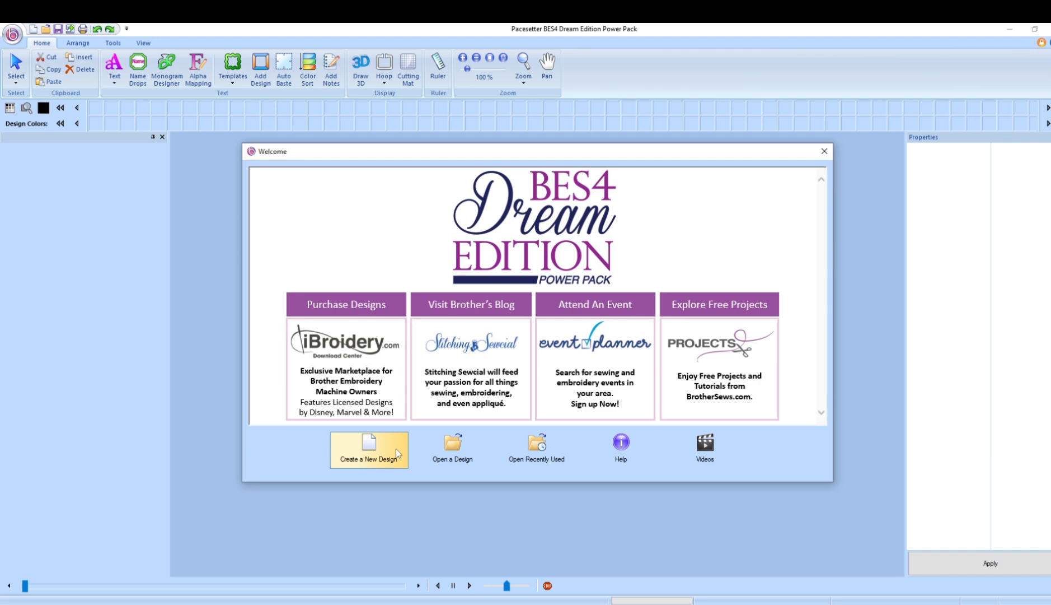
- Create a new design and apply the 150mm X 150mm PES hoop
left_click(396, 448)
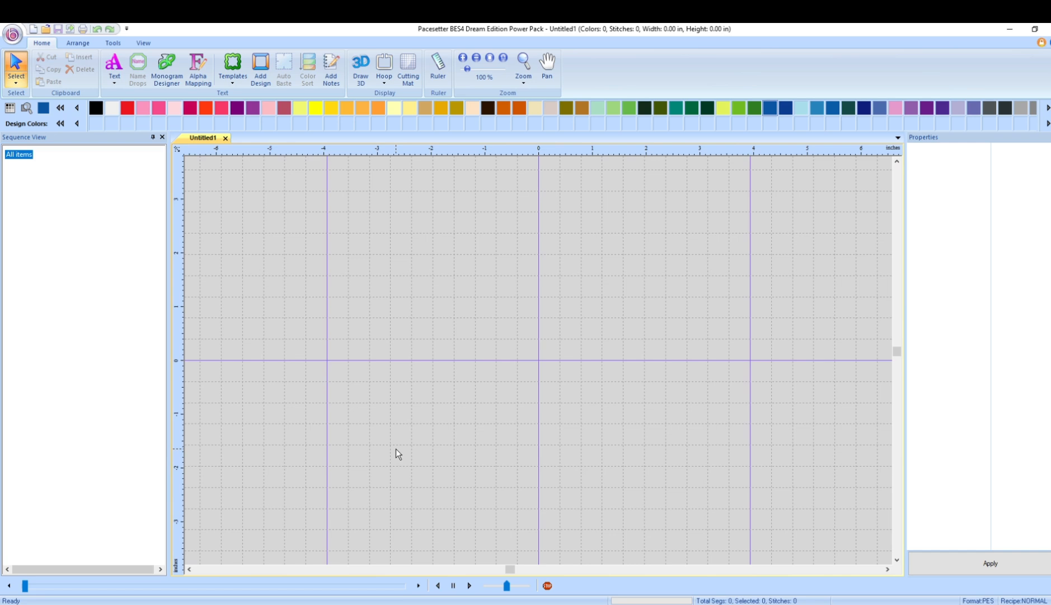
left_click(389, 89)
left_click(424, 111)
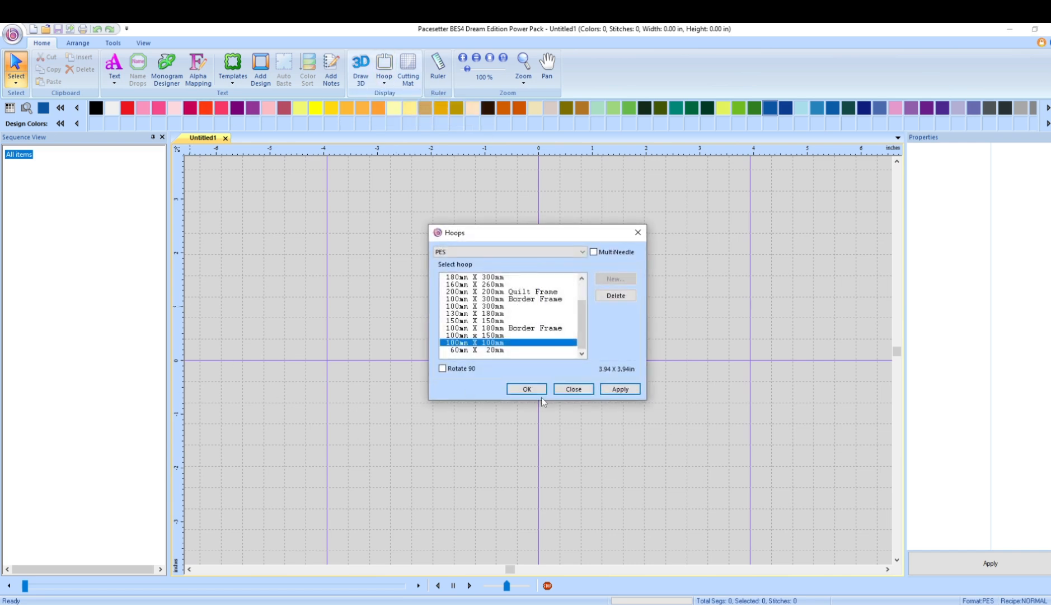
left_click(520, 314)
left_click(520, 321)
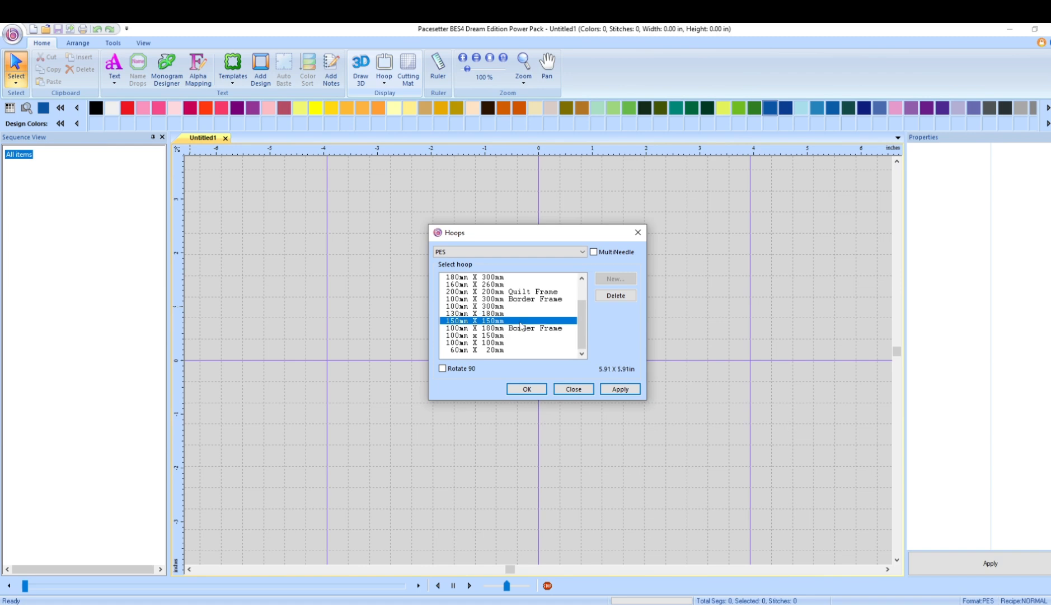
left_click(621, 389)
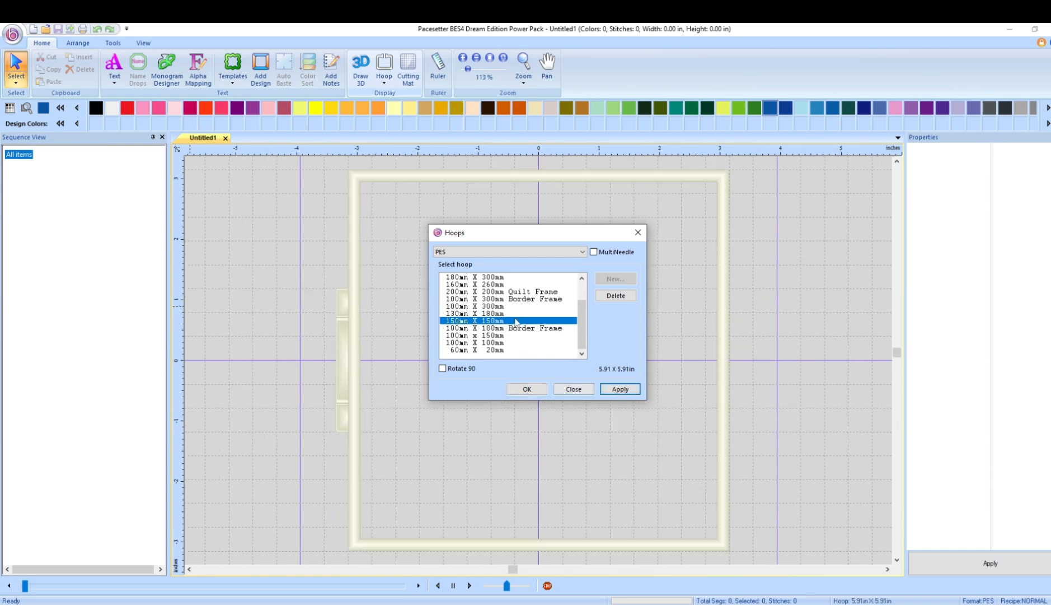
- Change the hoop to 130mm X 180mm rotated by 90 degrees and turn on the 3D stitch display
left_click(521, 313)
left_click(628, 390)
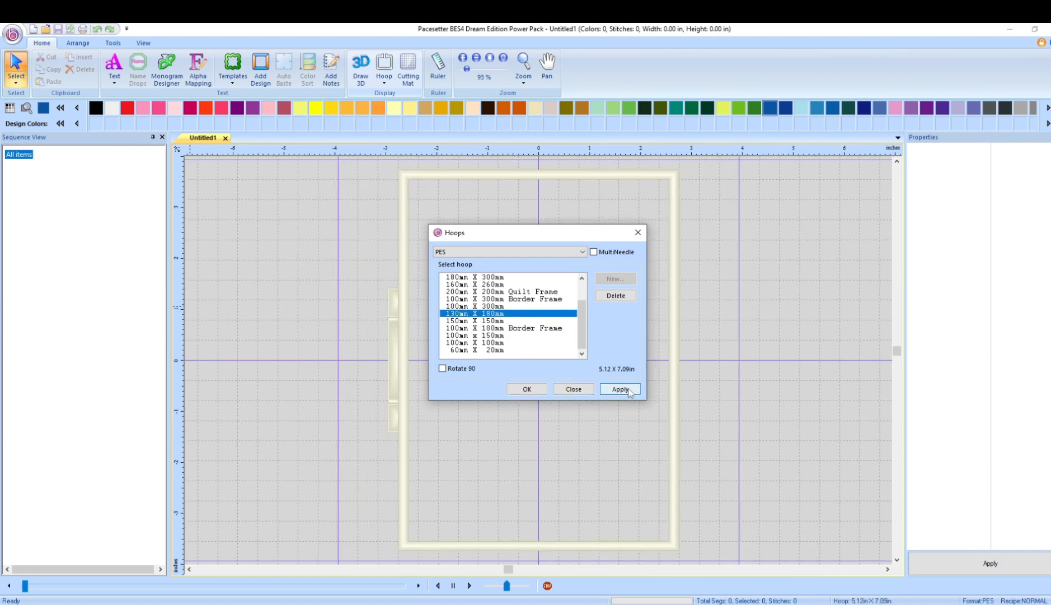
left_click(443, 369)
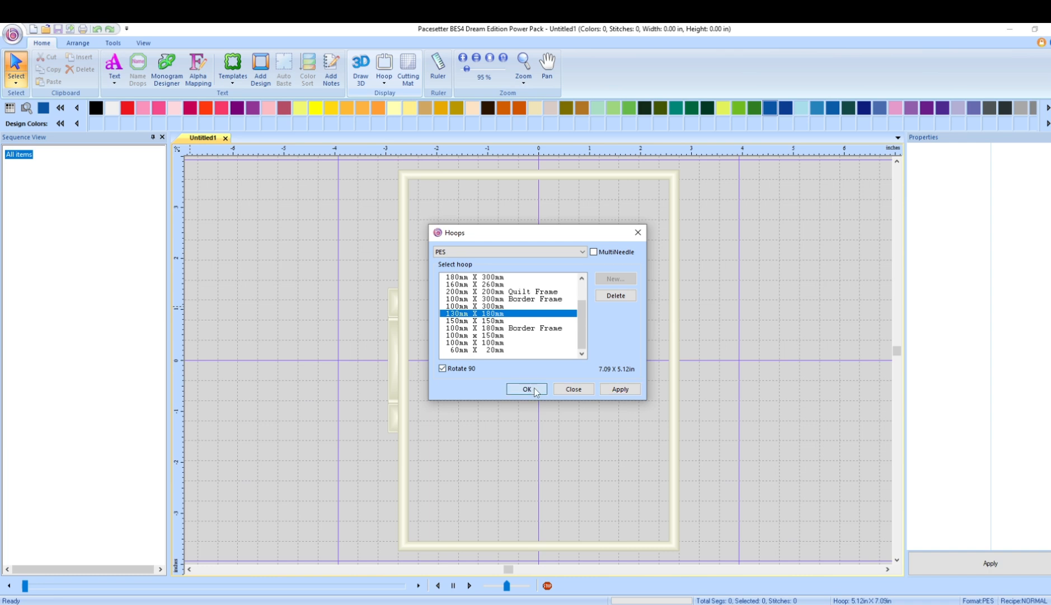
left_click(527, 389)
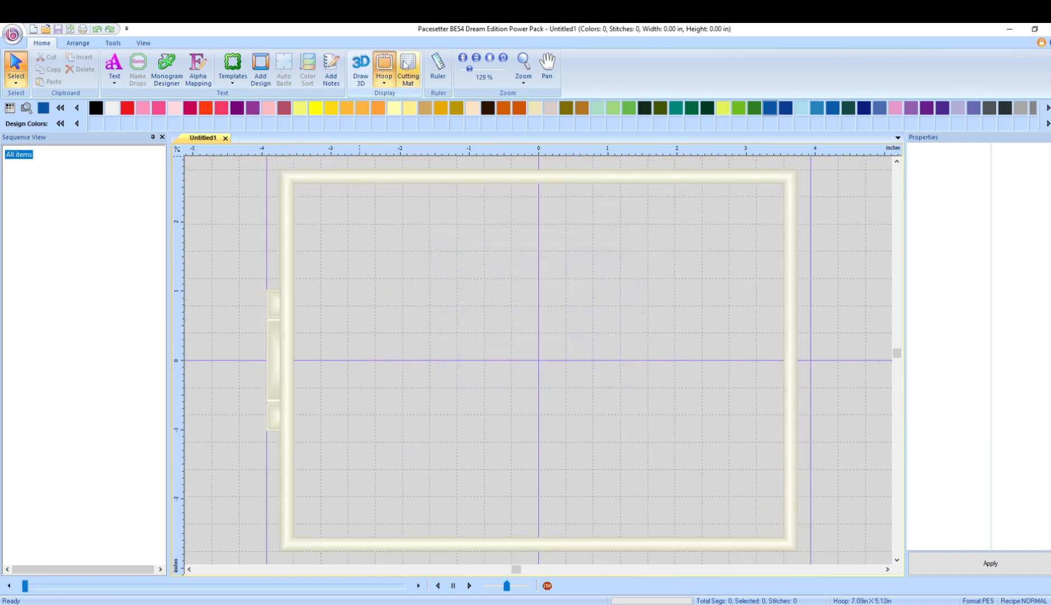
left_click(359, 69)
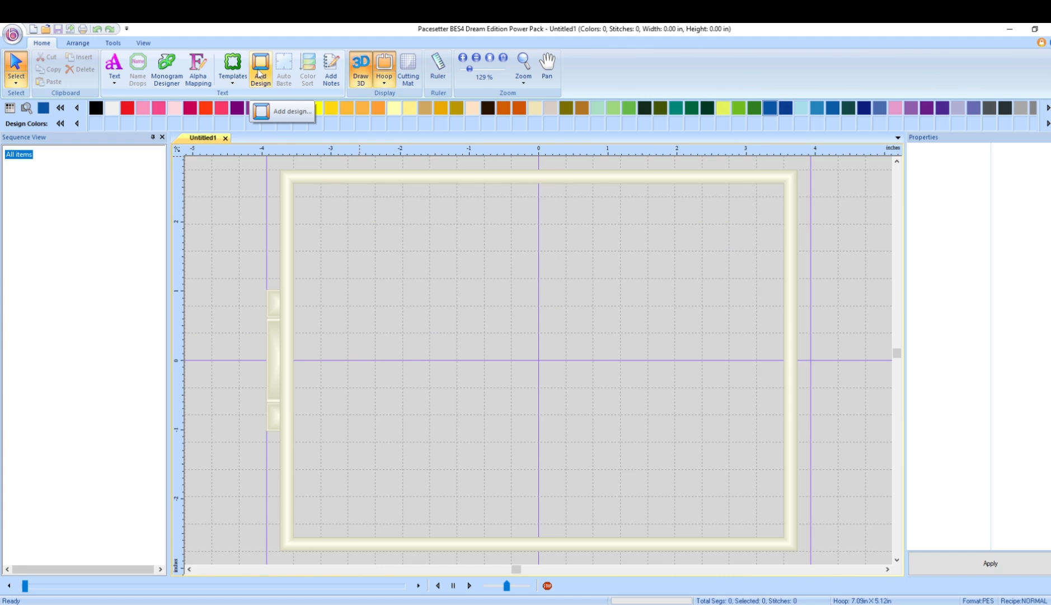
- Add a first name as embroidery text in the Daily font and move it near the hoop's centre
left_click(114, 64)
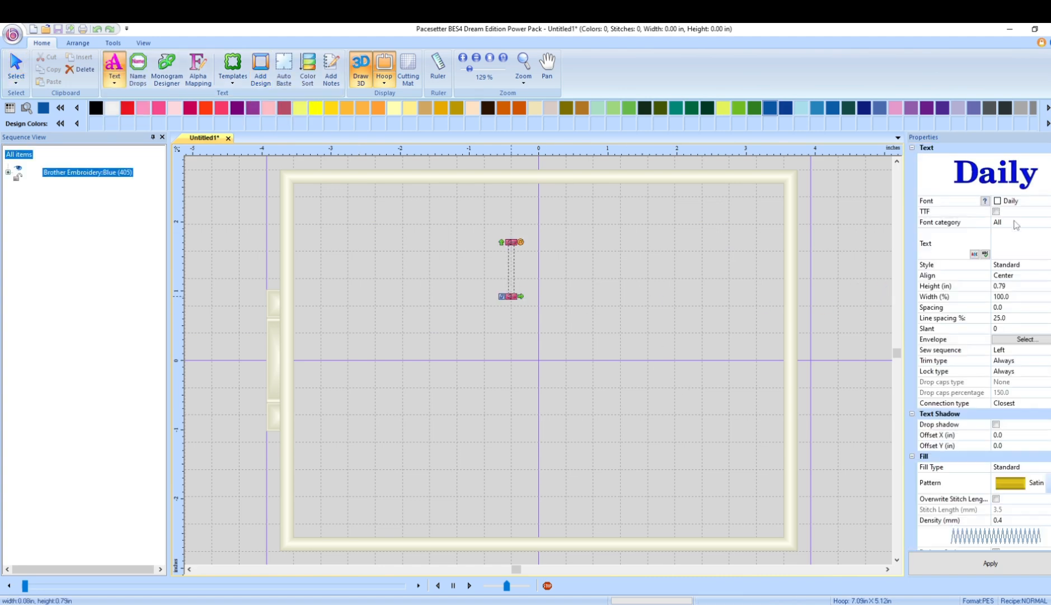
left_click(1016, 238)
type("Jade")
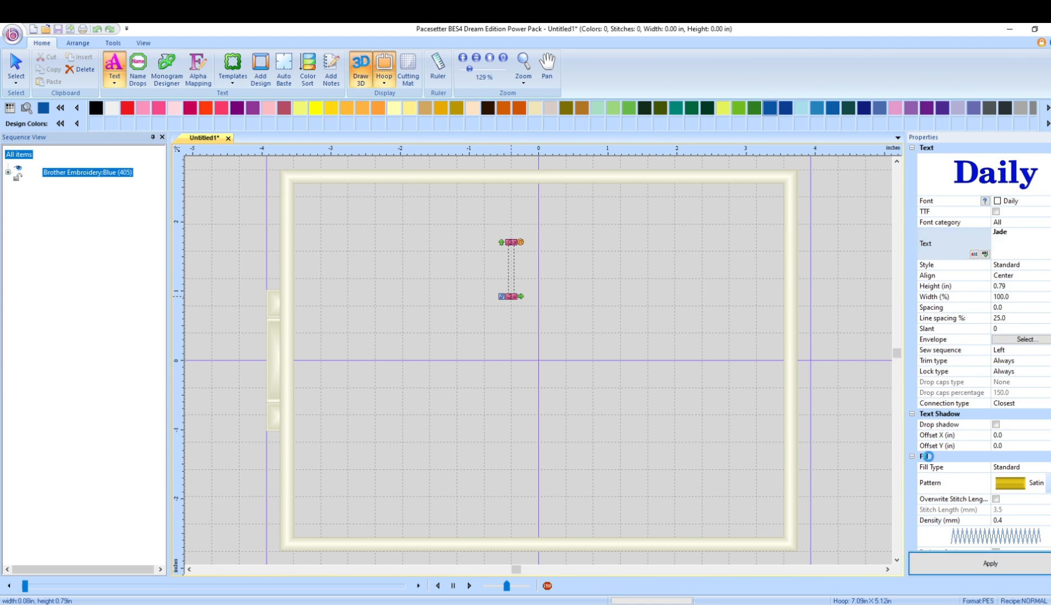
left_click(774, 333)
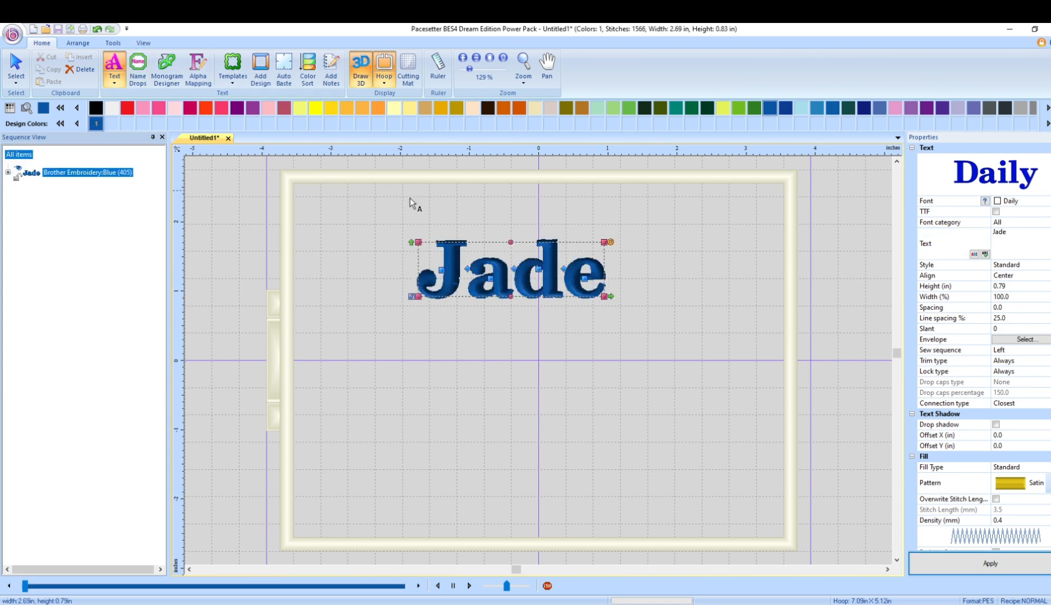
left_click_drag(524, 247, 555, 310)
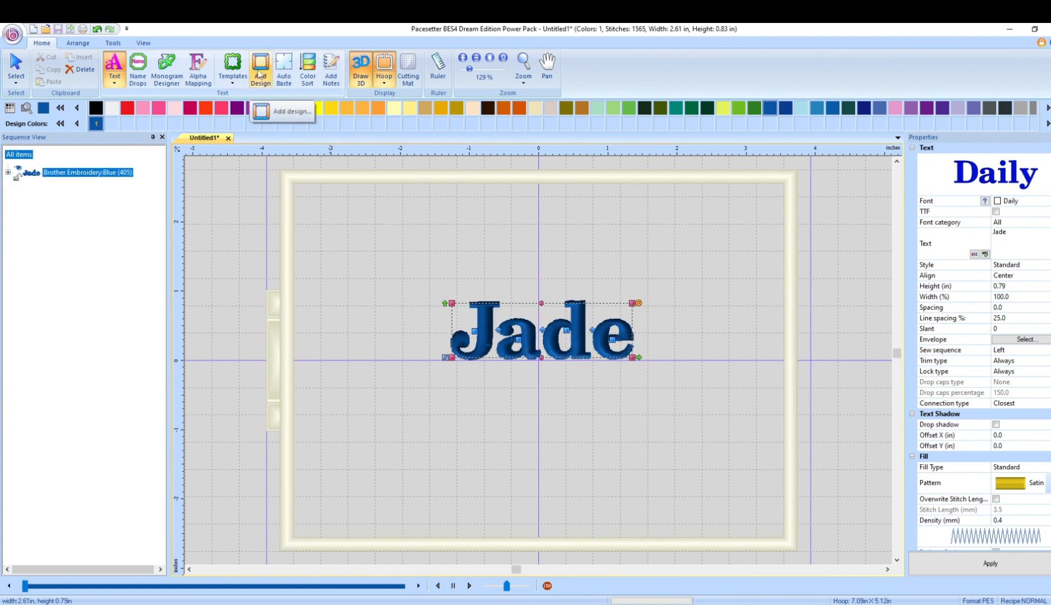
- Open the built-in design library and look through the full range of designs in the Accents folder
left_click(259, 73)
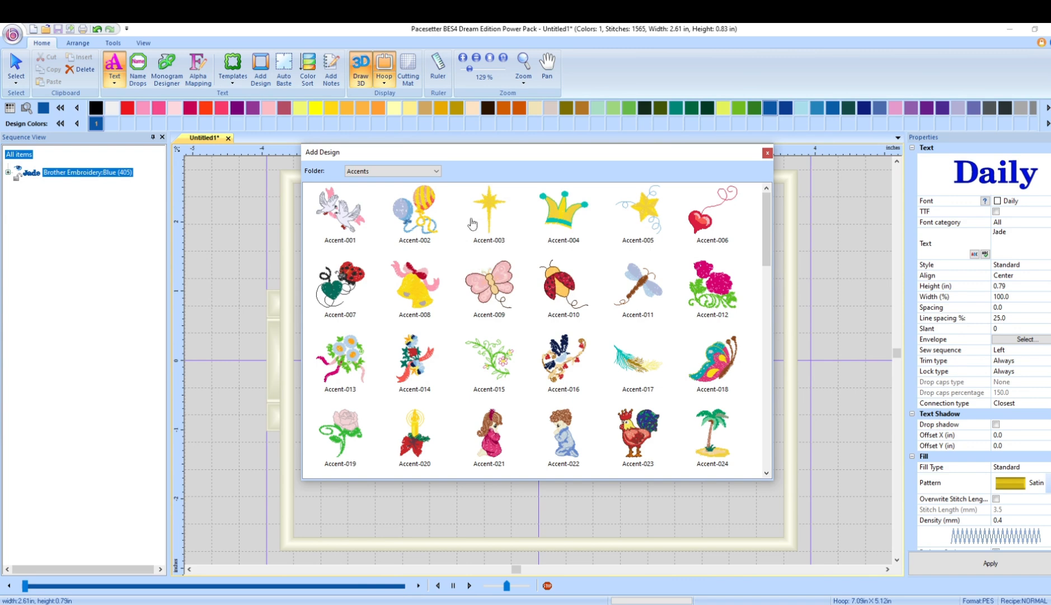
scroll(638, 235, "down", 4)
scroll(642, 274, "up", 4)
mouse_move(644, 273)
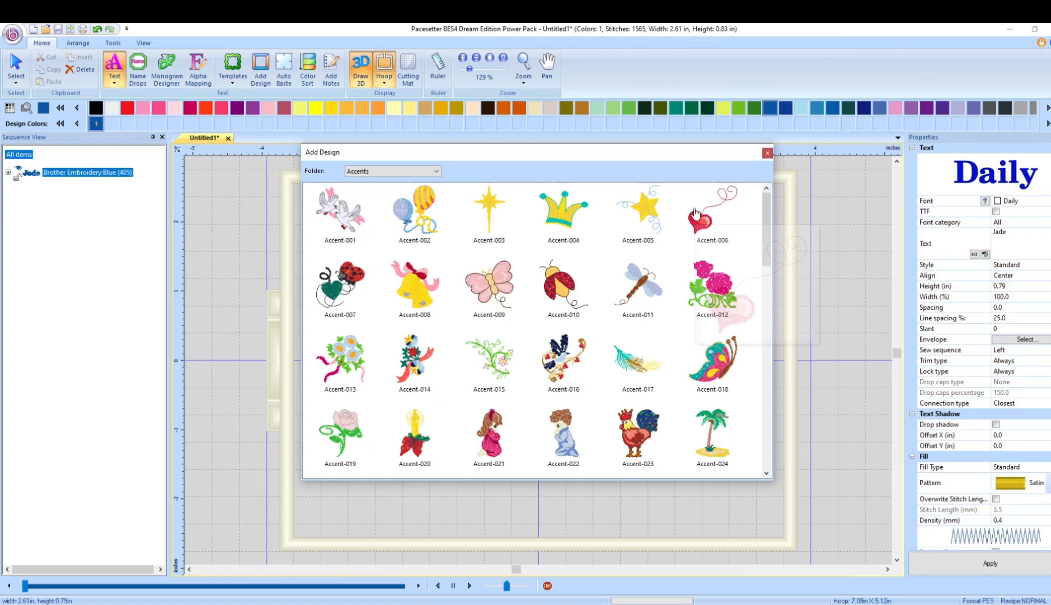
mouse_move(620, 220)
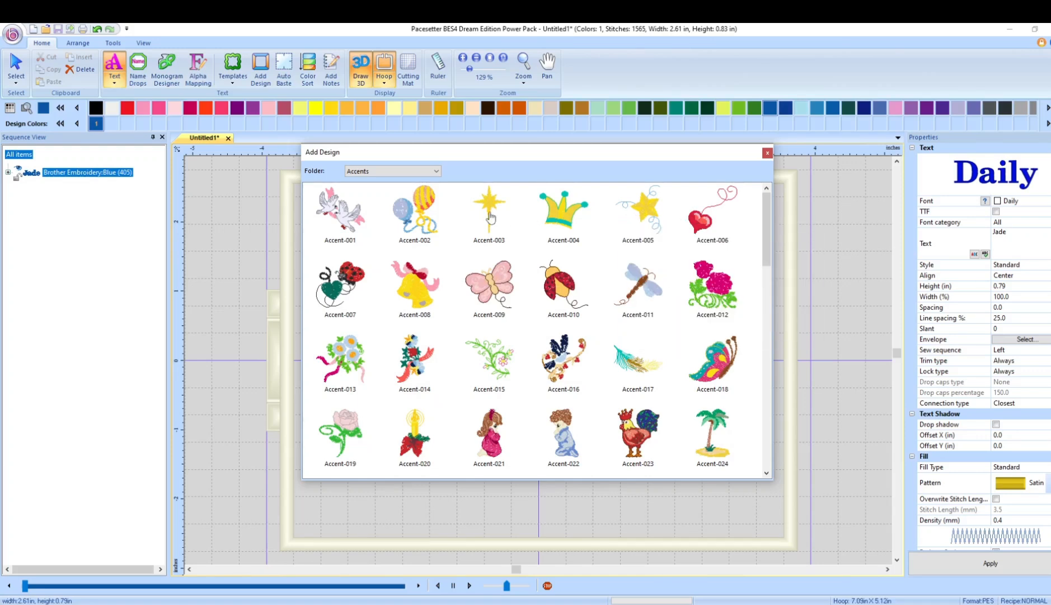
mouse_move(491, 220)
scroll(715, 253, "down", 5)
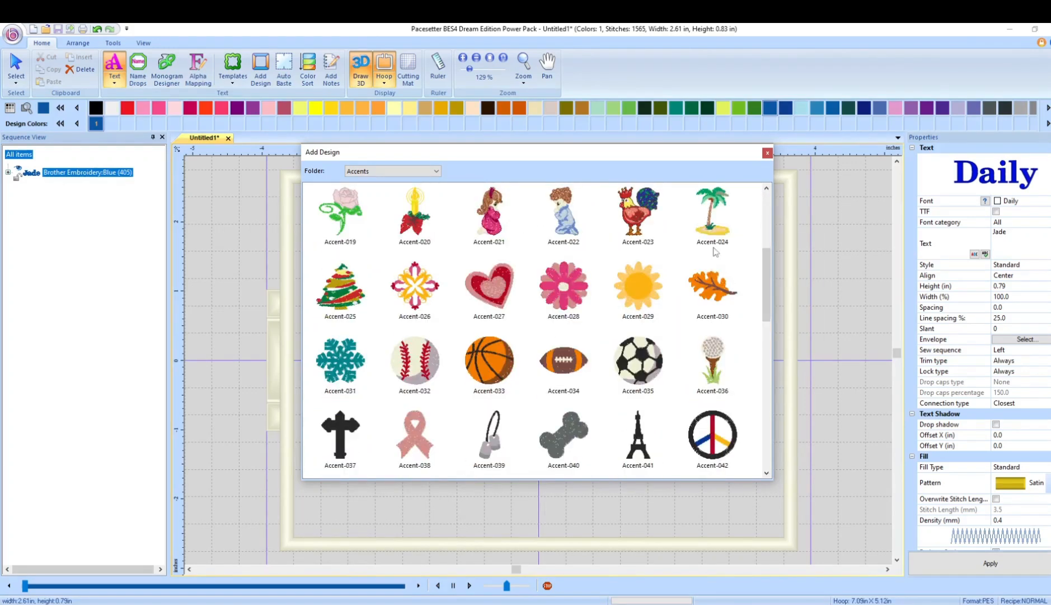
scroll(714, 253, "down", 3)
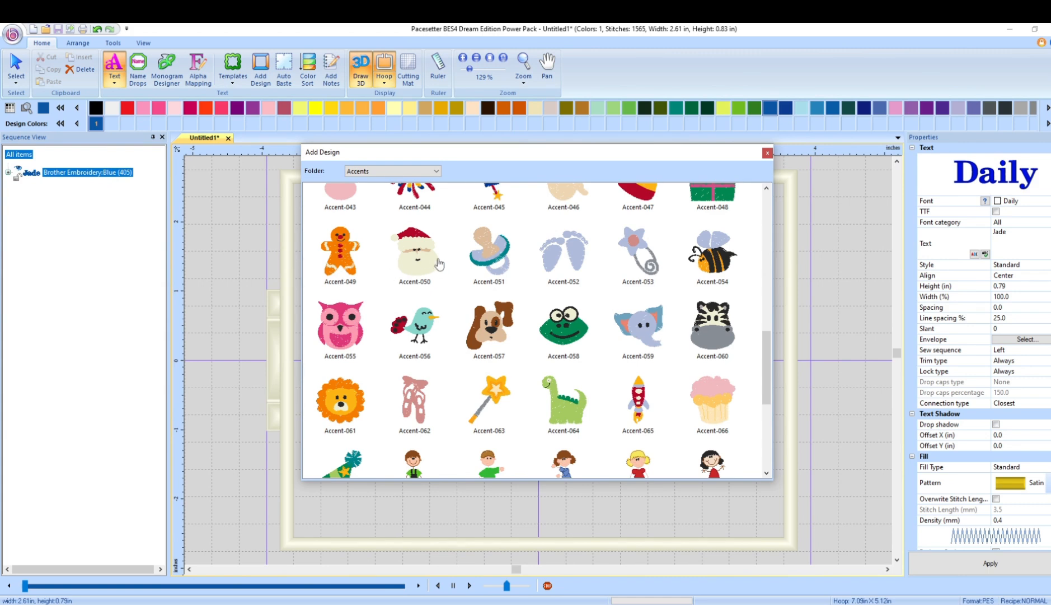
scroll(436, 264, "down", 4)
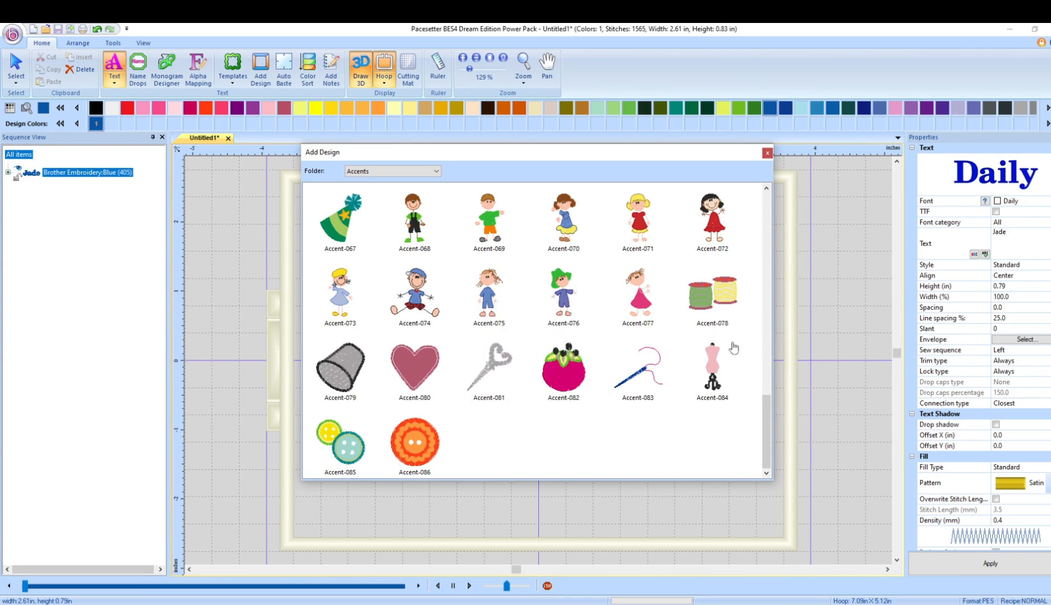
scroll(667, 366, "up", 11)
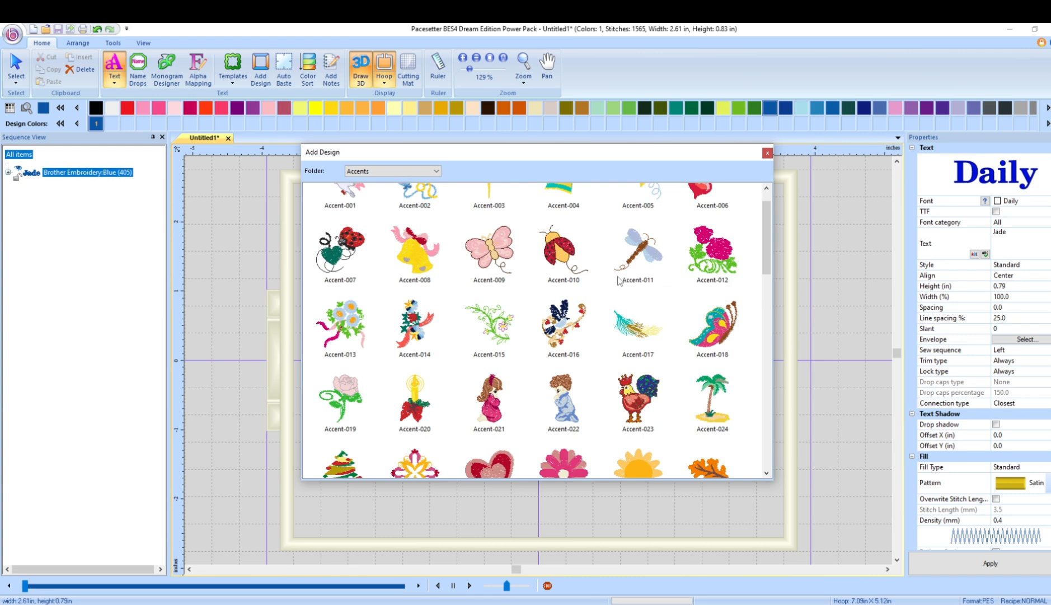
scroll(620, 281, "up", 1)
- Switch the design library to the Applique Shapes folder and look through its shapes
left_click(439, 176)
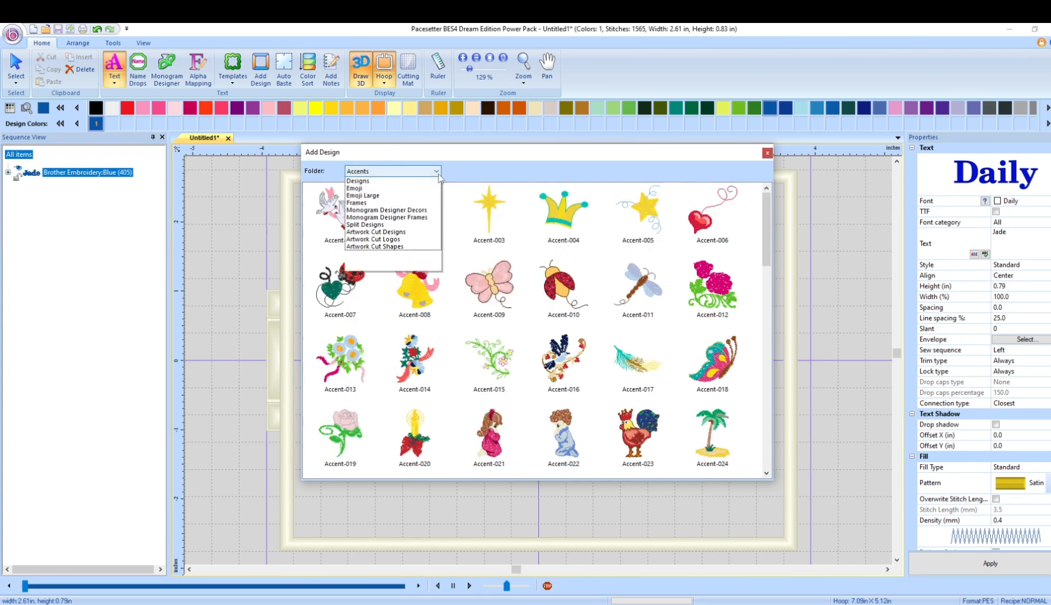
left_click(424, 193)
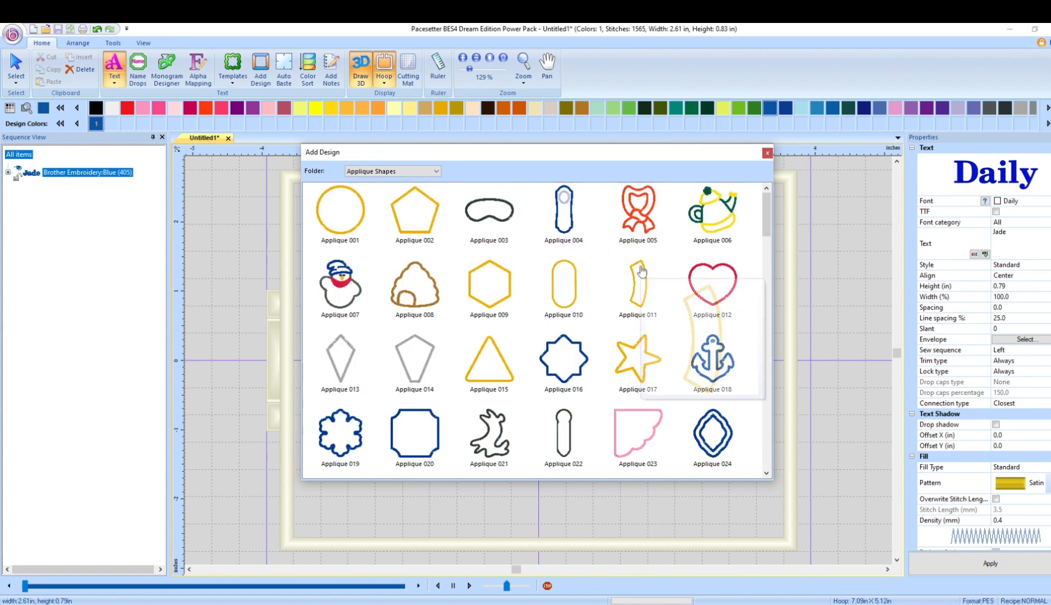
scroll(642, 271, "down", 3)
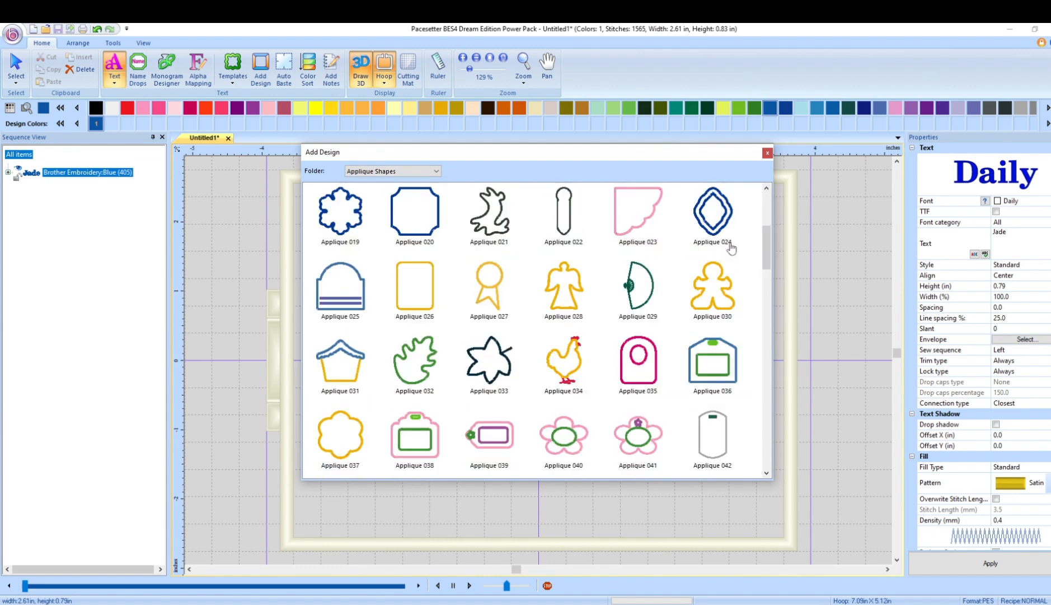
scroll(730, 247, "down", 3)
mouse_move(579, 303)
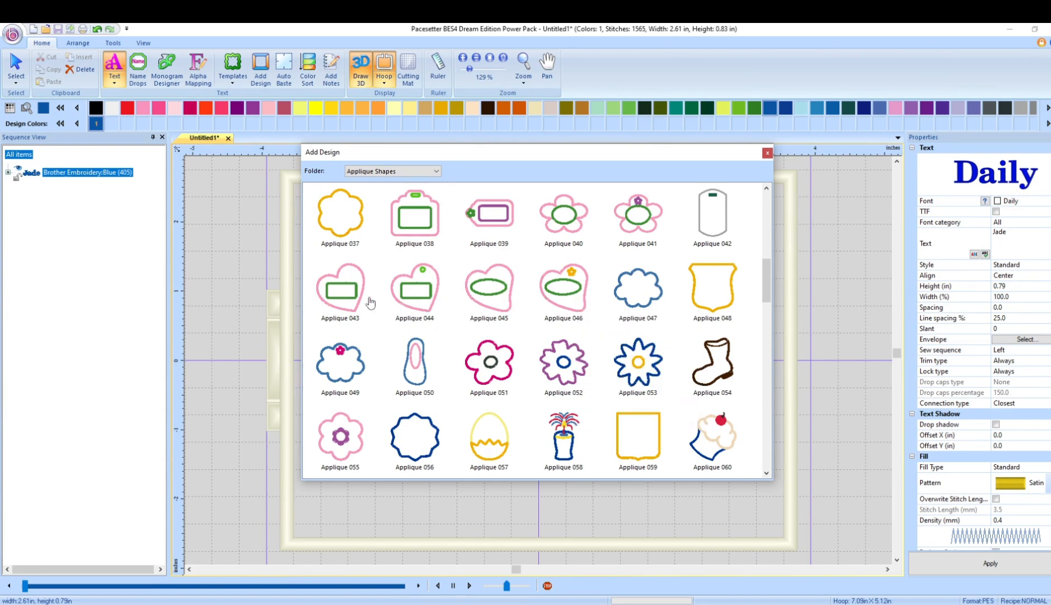
mouse_move(511, 303)
scroll(581, 304, "down", 3)
scroll(581, 305, "down", 20)
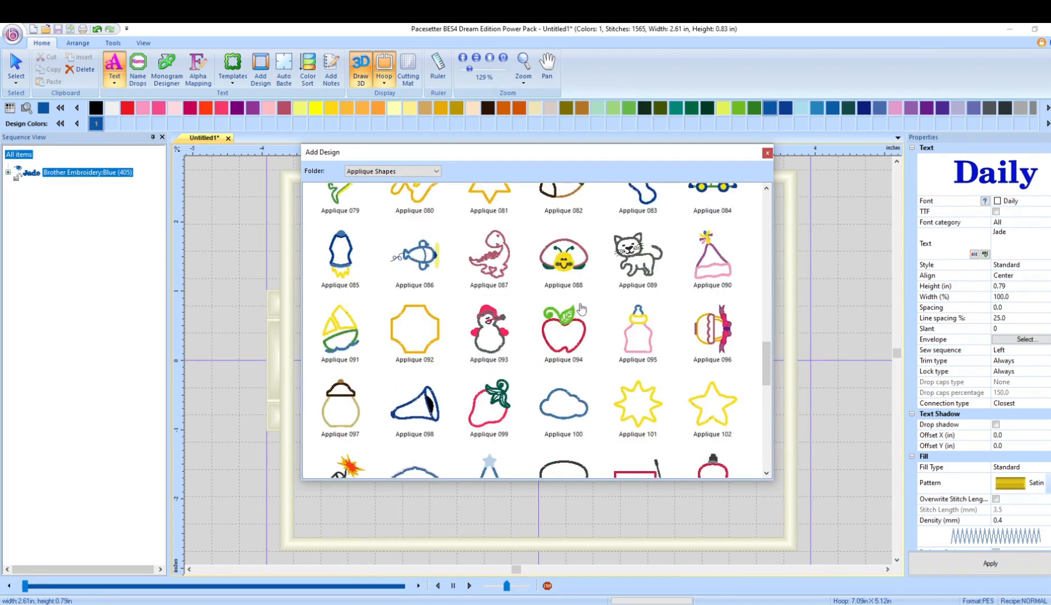
scroll(581, 308, "down", 3)
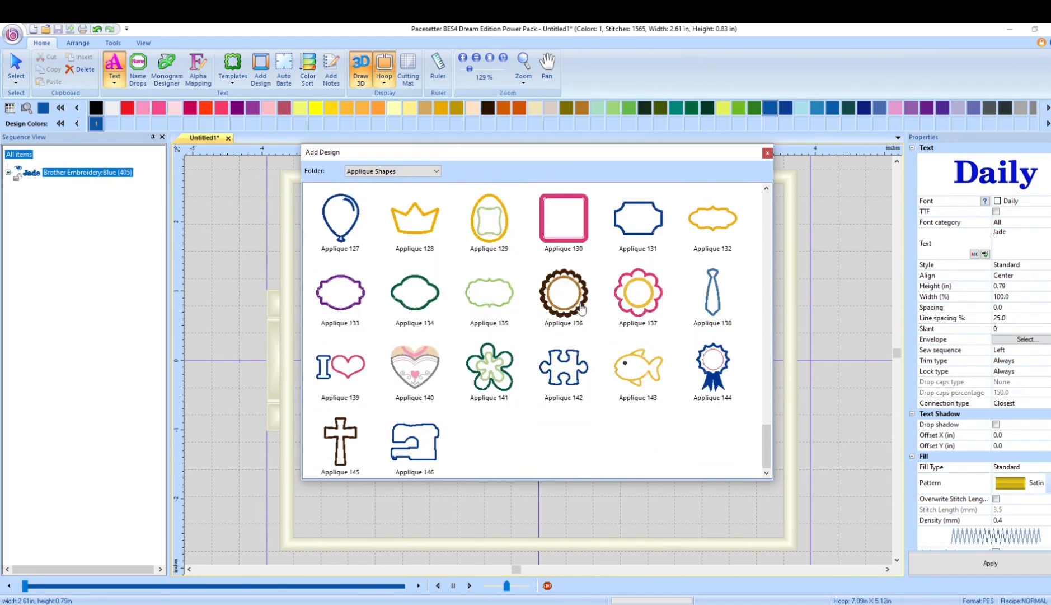
scroll(581, 309, "up", 3)
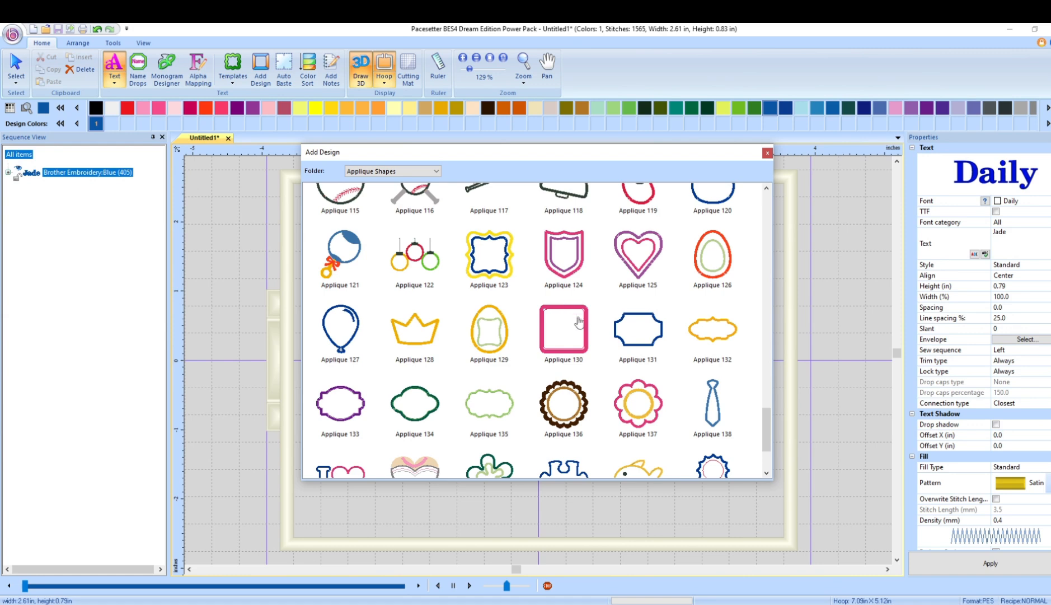
scroll(580, 323, "up", 3)
mouse_move(583, 330)
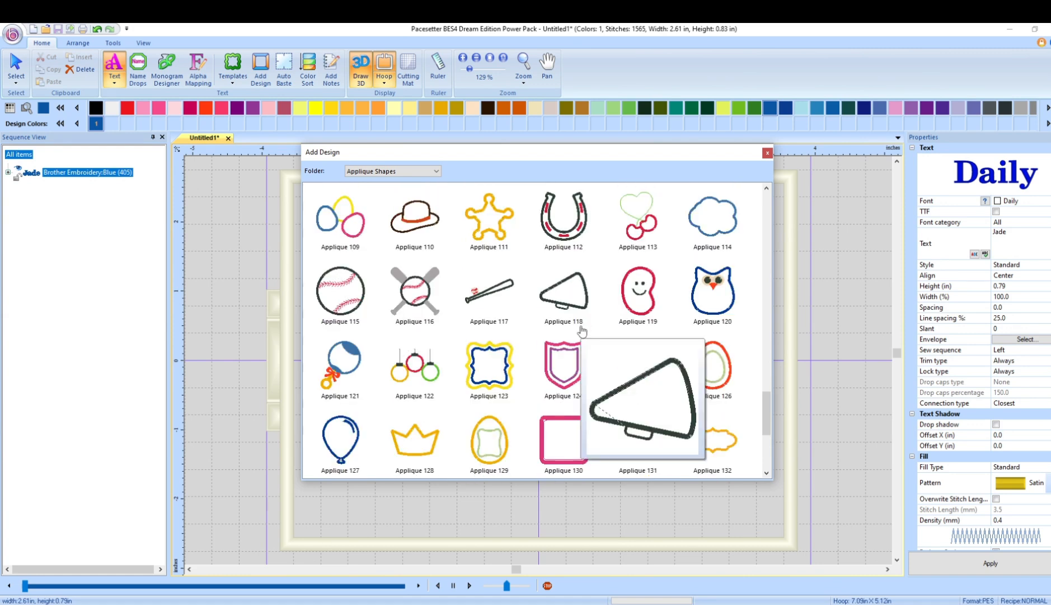
scroll(582, 330, "up", 10)
- Look through the designs in the Backgrounds folder and the Borders folder
left_click(436, 171)
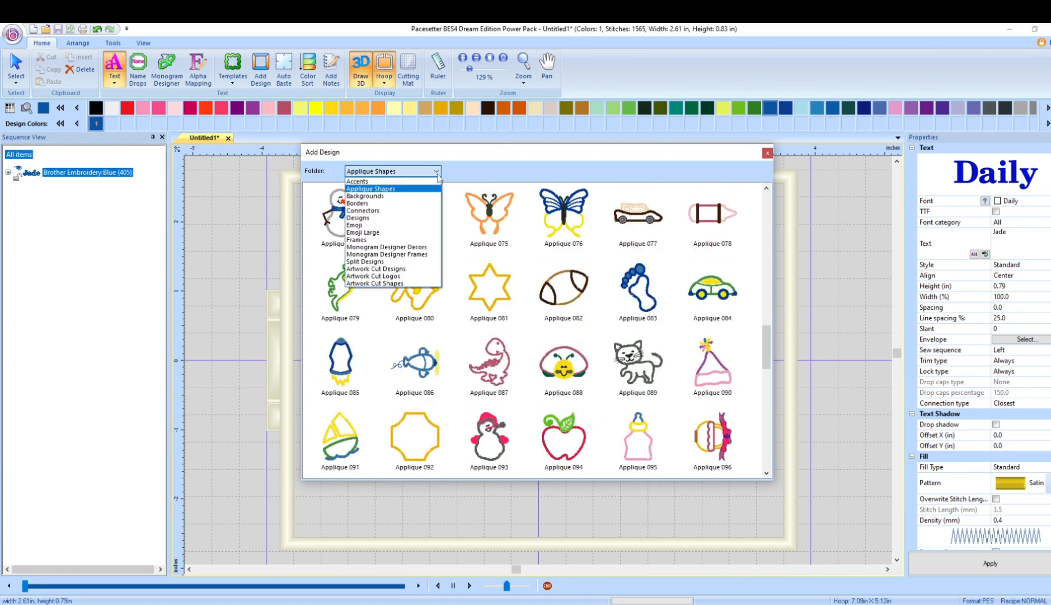
left_click(424, 196)
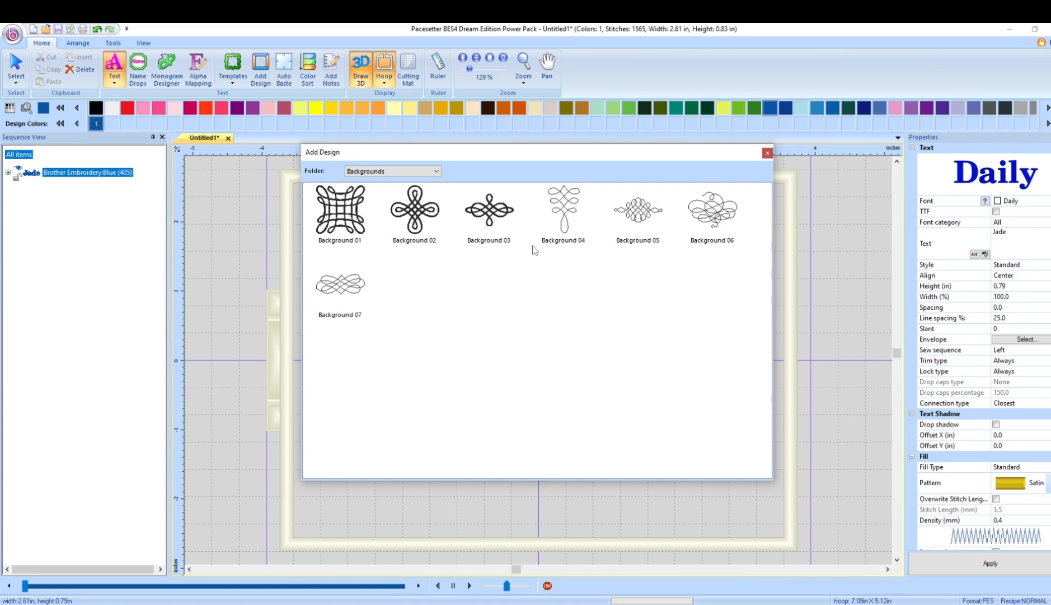
left_click(439, 174)
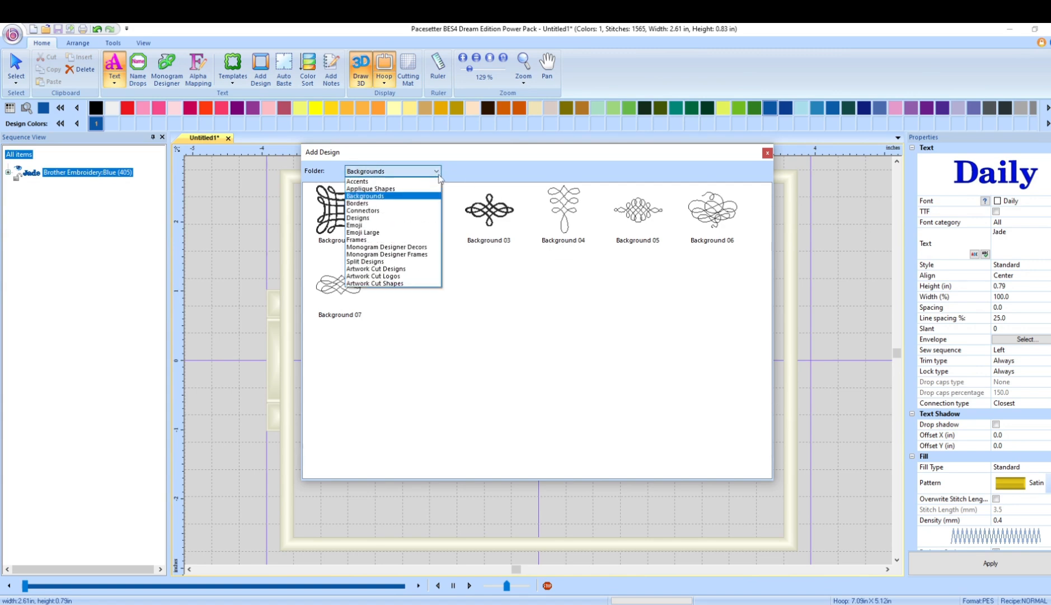
left_click(429, 204)
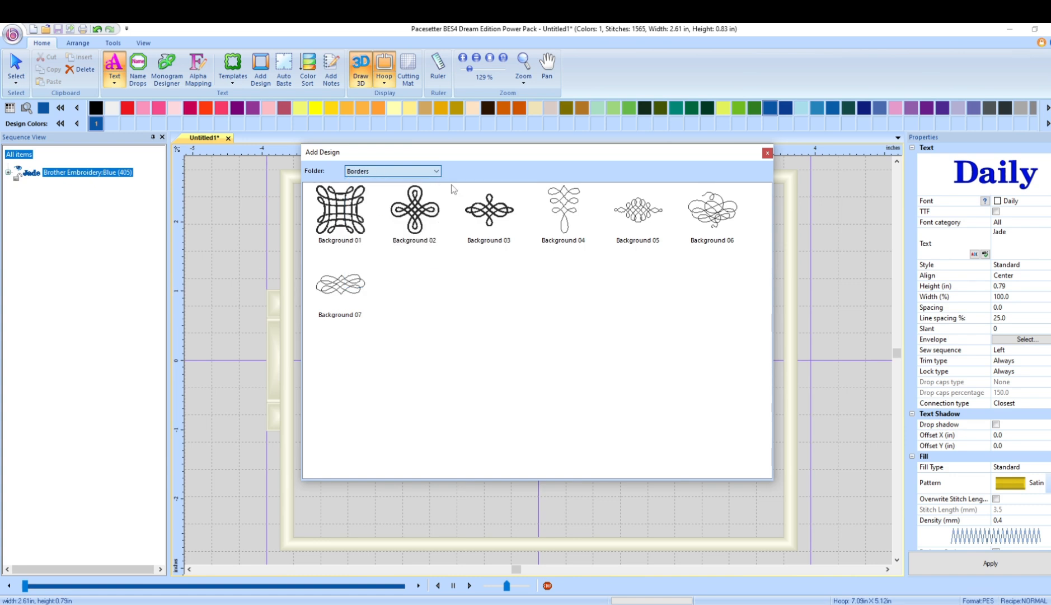
scroll(490, 322, "down", 6)
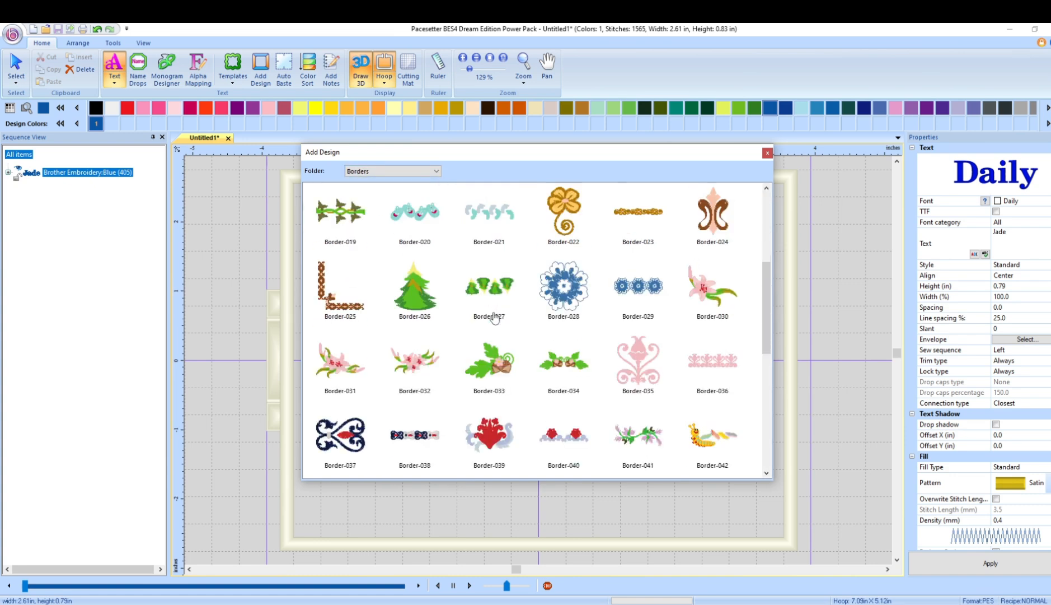
scroll(490, 323, "up", 6)
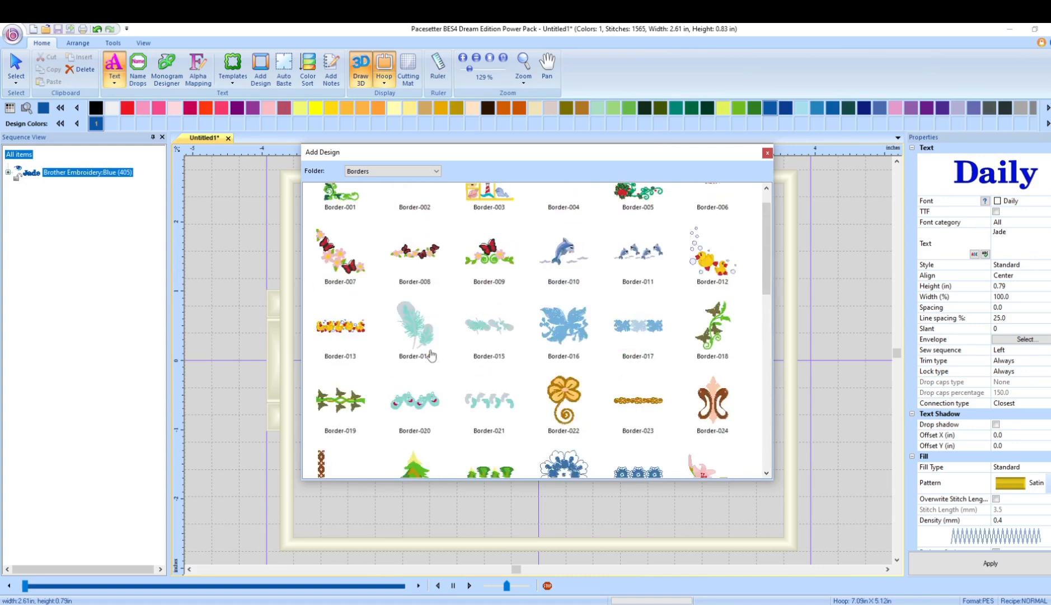
- Switch the design library to the Connectors folder, and look through the full range of designs in the Designs folder
left_click(436, 172)
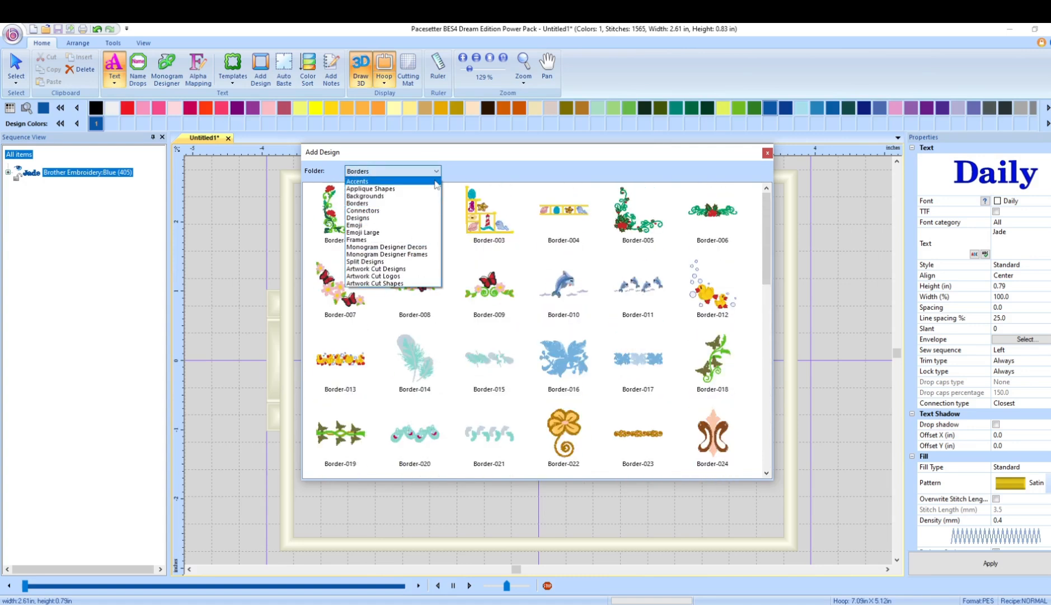
left_click(425, 211)
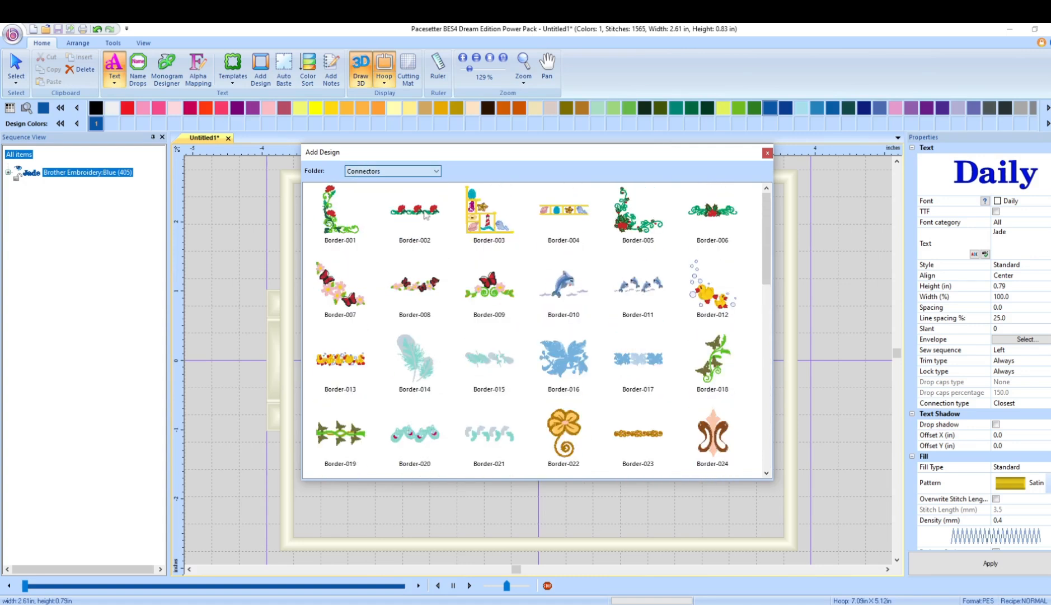
left_click(436, 171)
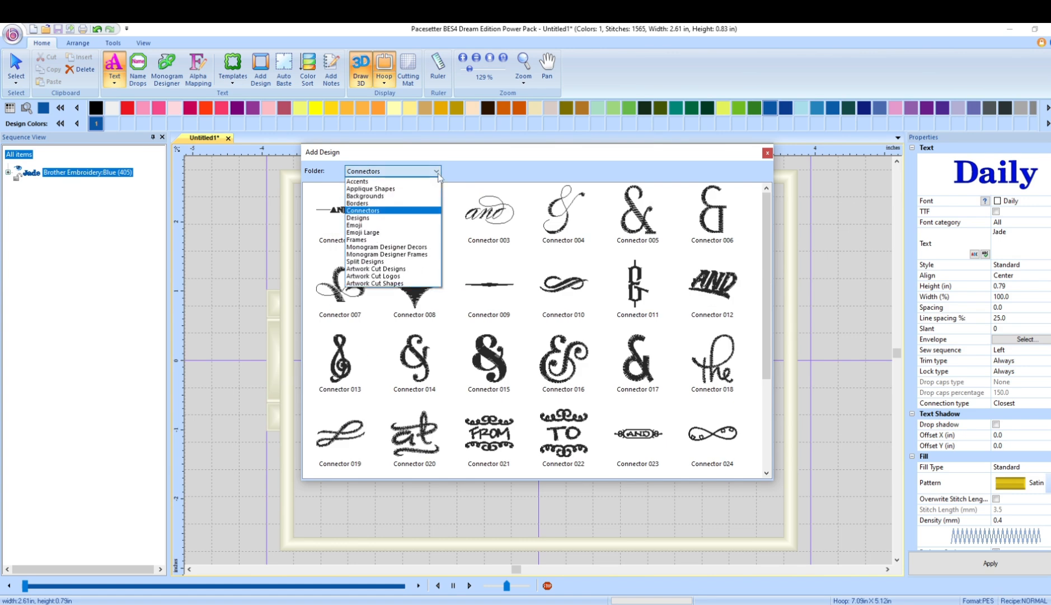
left_click(424, 218)
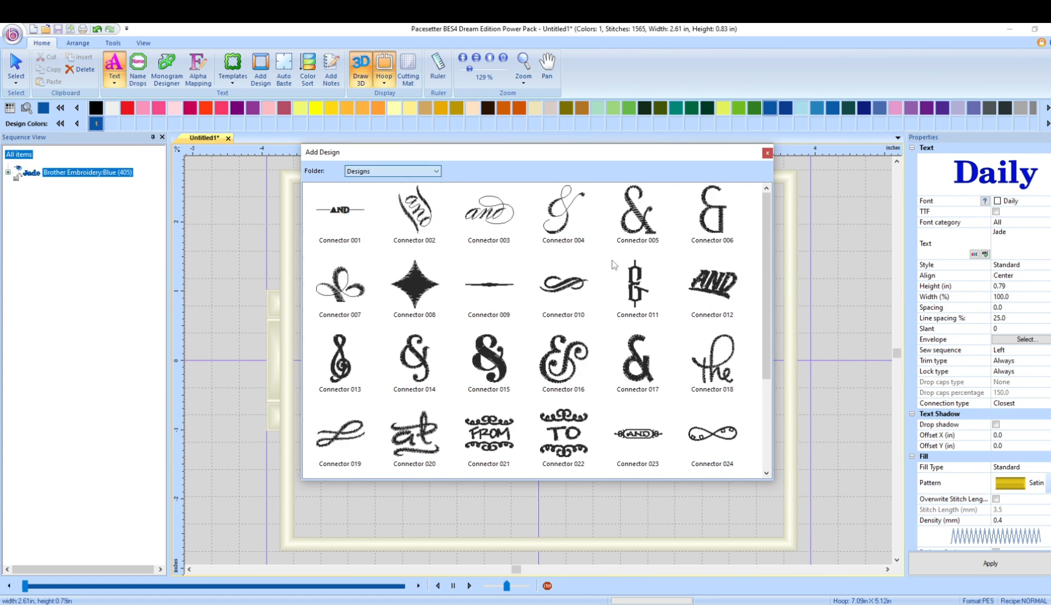
scroll(492, 250, "down", 10)
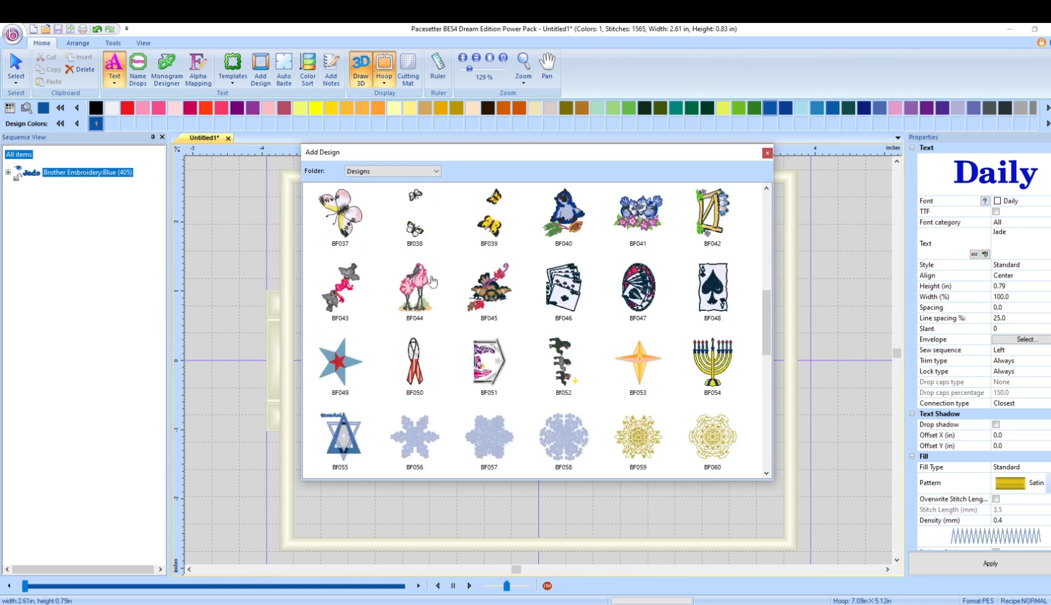
scroll(431, 280, "down", 7)
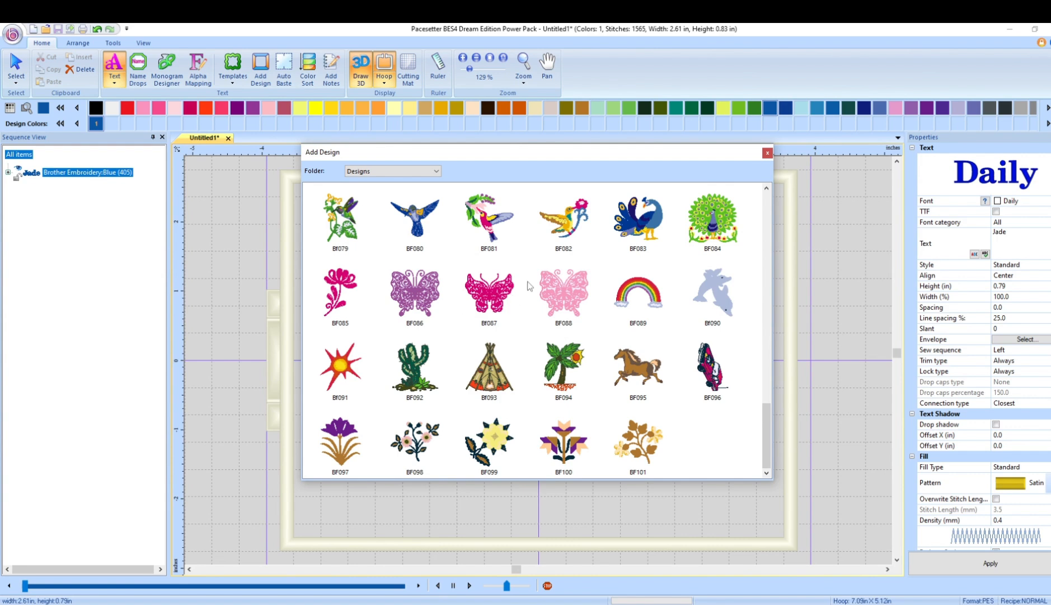
scroll(529, 286, "up", 5)
scroll(529, 285, "up", 3)
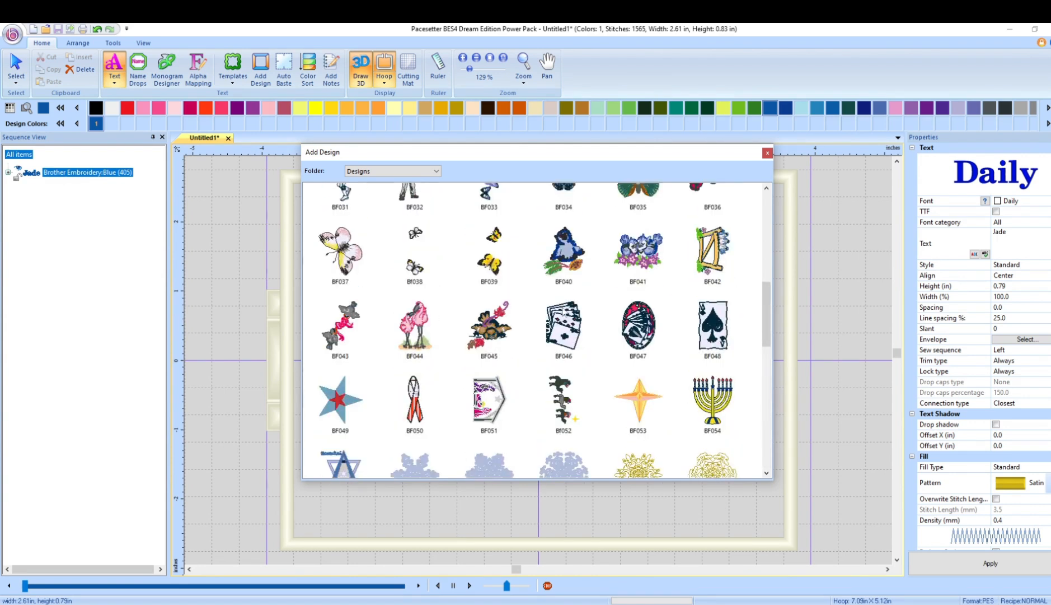
scroll(528, 406, "down", 3)
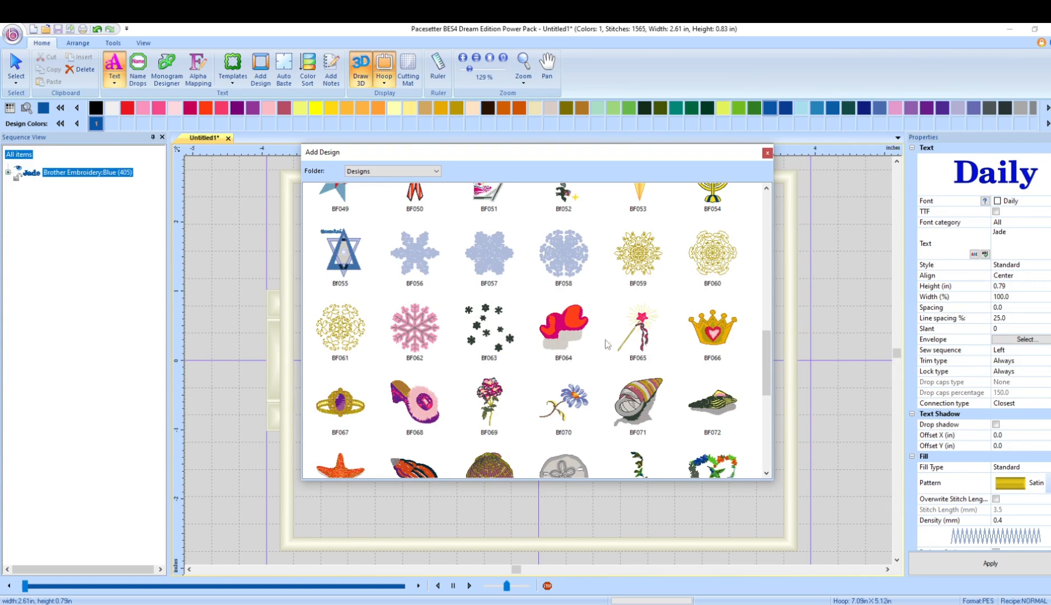
scroll(387, 288, "up", 6)
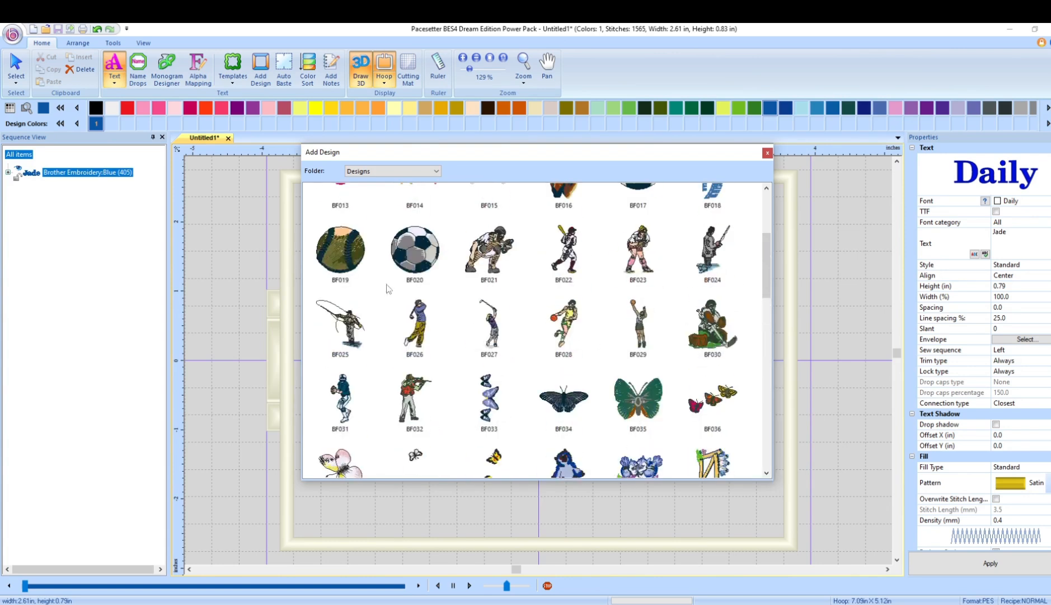
- Switch the design library to the Emoji folder and look through its designs
left_click(436, 171)
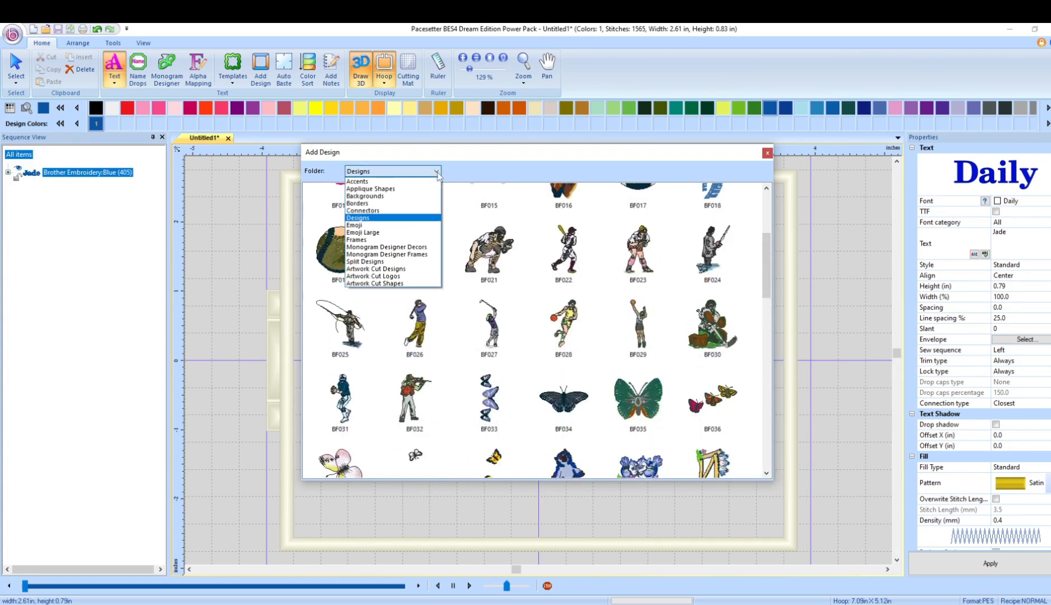
left_click(421, 224)
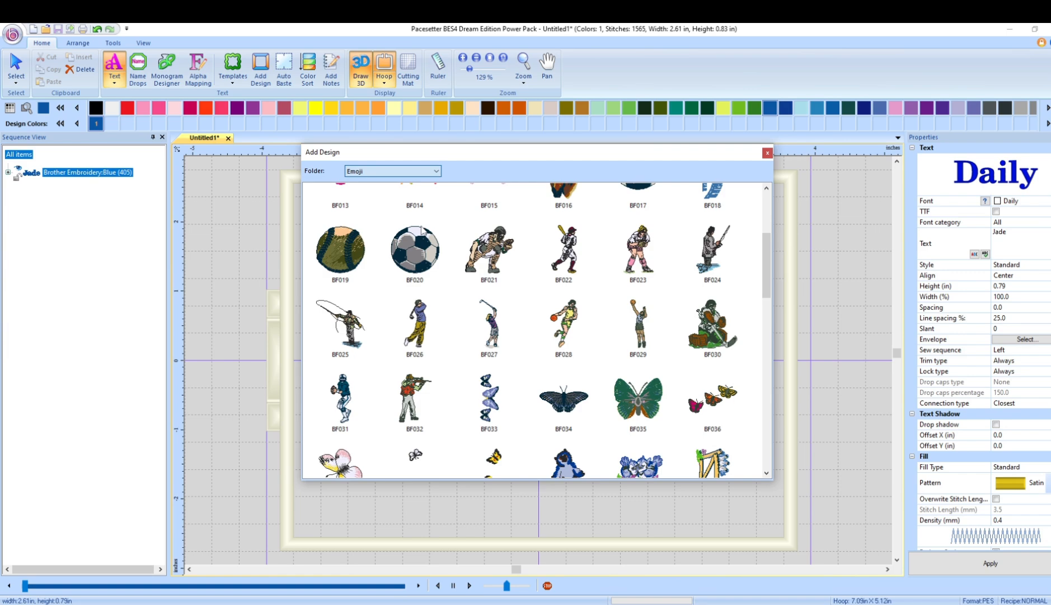
scroll(442, 301, "down", 3)
mouse_move(697, 359)
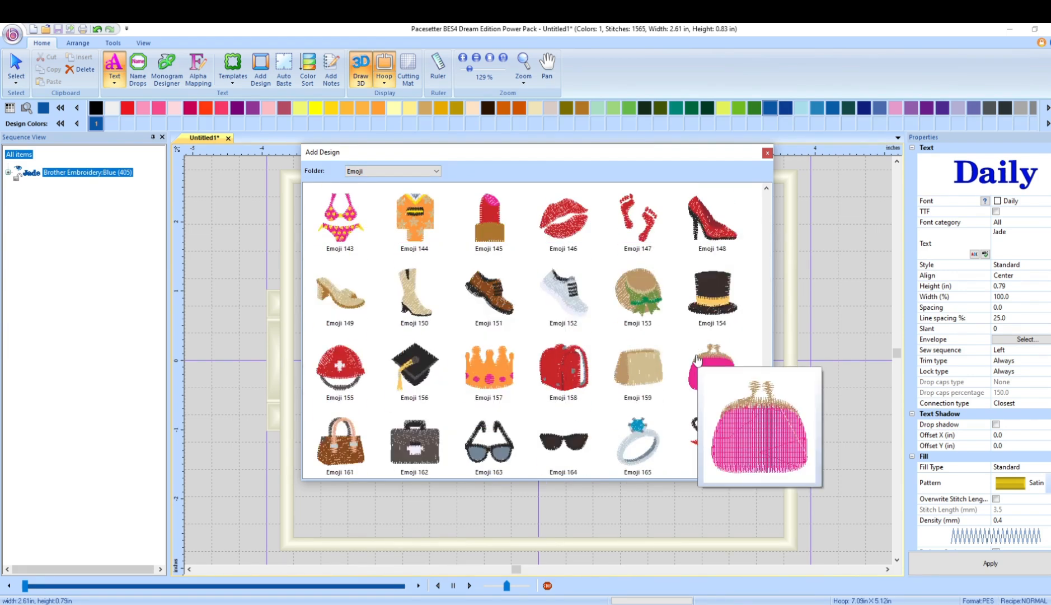
scroll(697, 359, "up", 5)
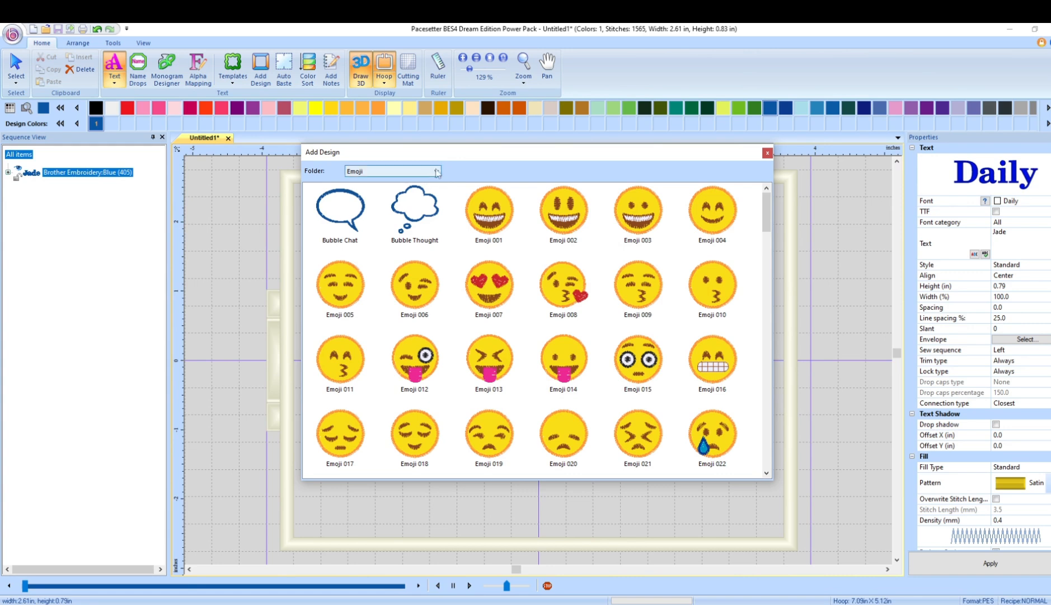
- Show the Emoji Large folder in the design library and look through its larger emoji designs
left_click(437, 171)
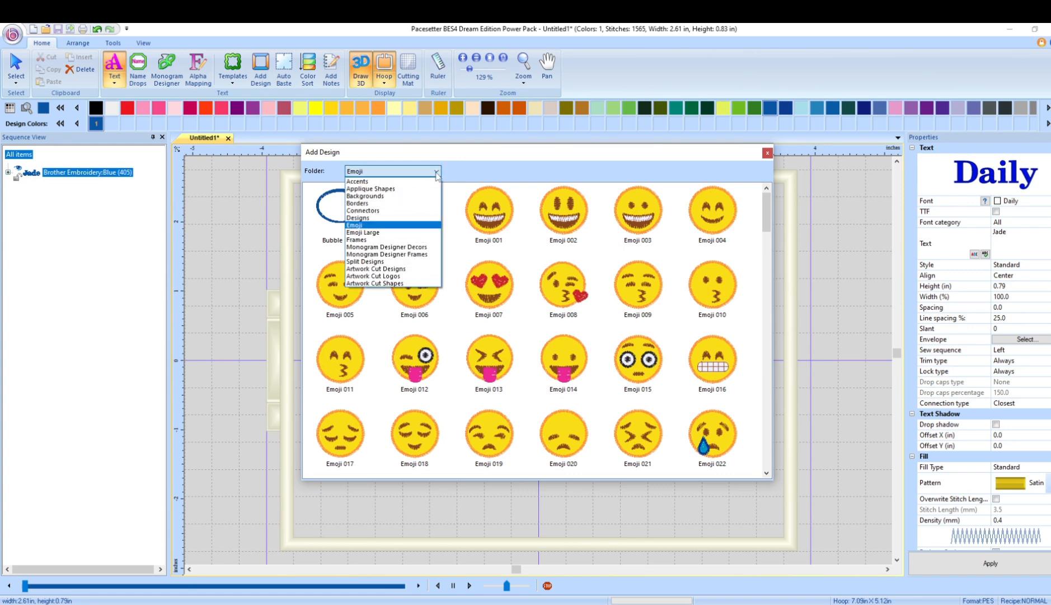
left_click(424, 232)
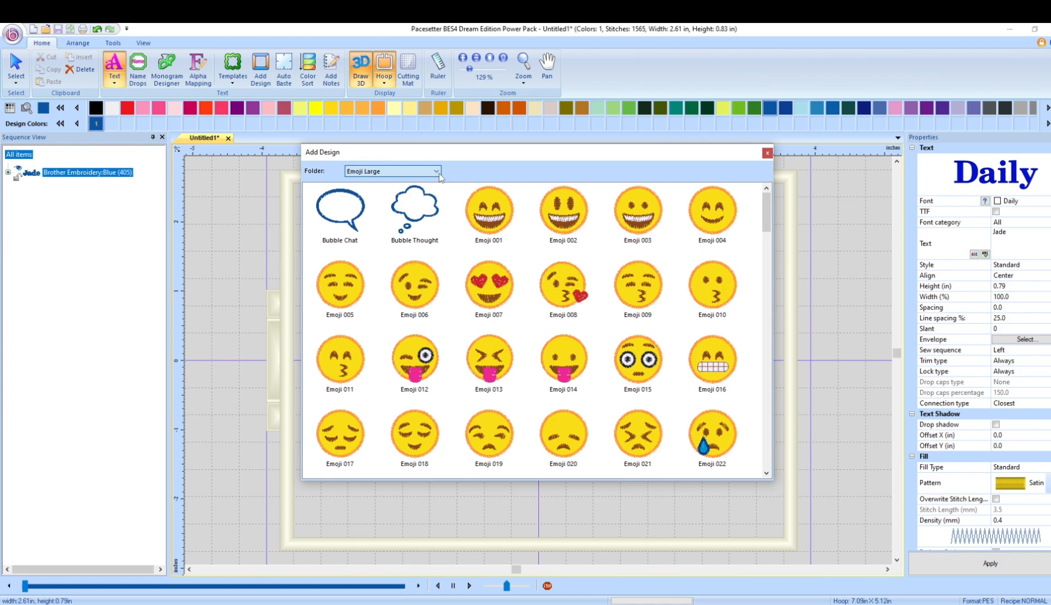
scroll(492, 307, "down", 15)
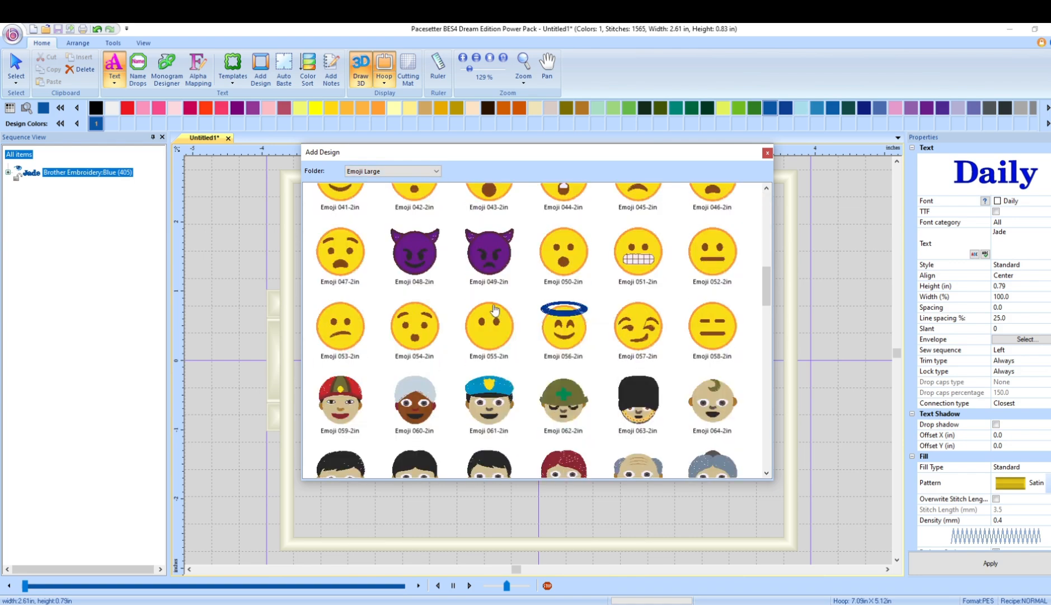
scroll(491, 306, "down", 13)
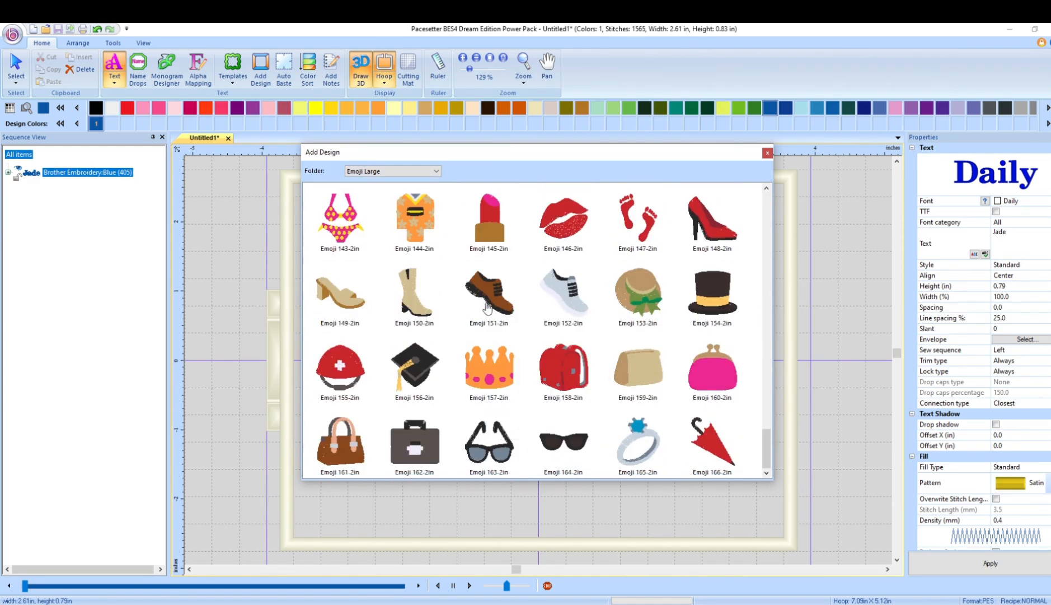
scroll(477, 305, "up", 7)
scroll(478, 305, "up", 15)
- Switch the design library to the Frames folder and look through the available frames
left_click(437, 172)
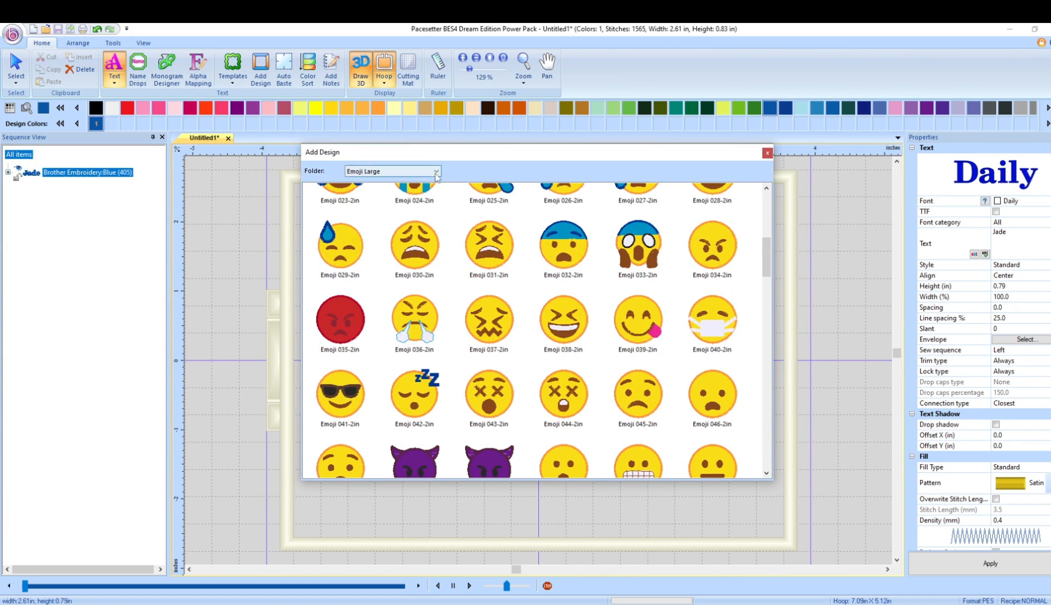
left_click(413, 239)
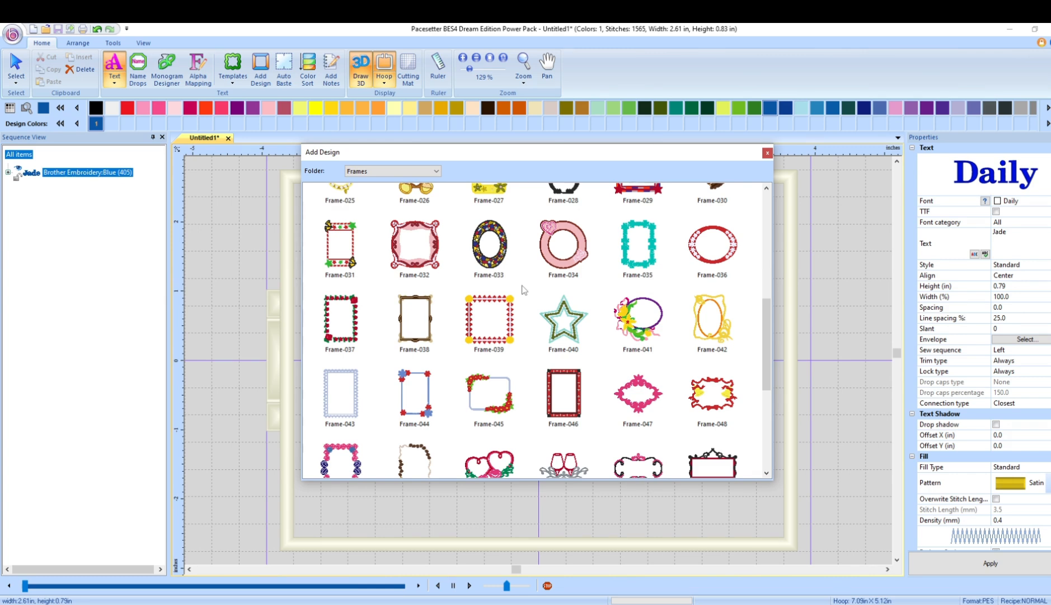
scroll(518, 286, "down", 3)
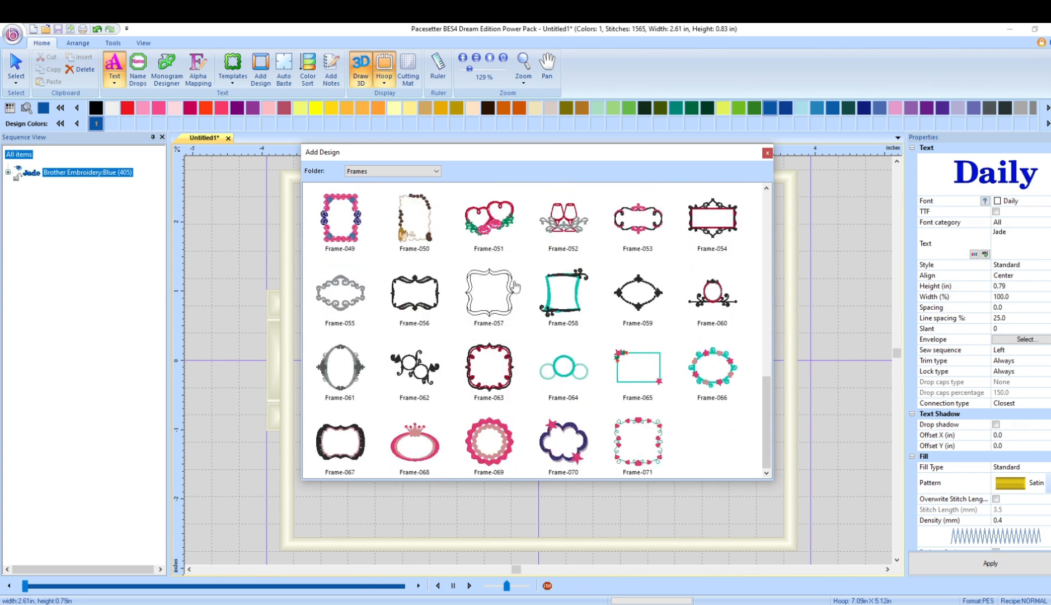
scroll(514, 285, "up", 6)
- Show the Monogram Designer Decors folder and look through its decorative motifs
left_click(432, 175)
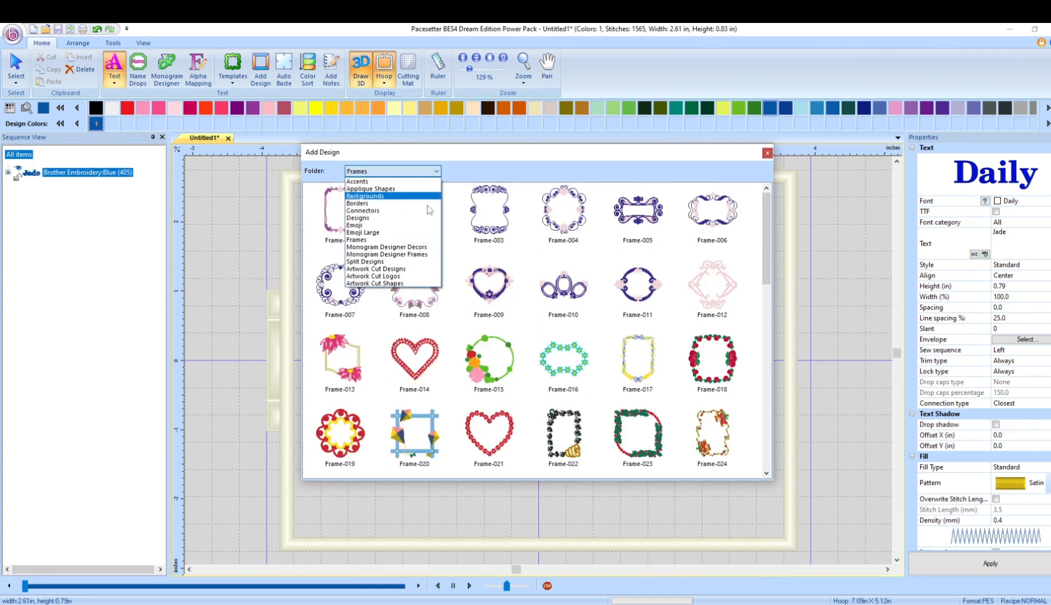
left_click(427, 253)
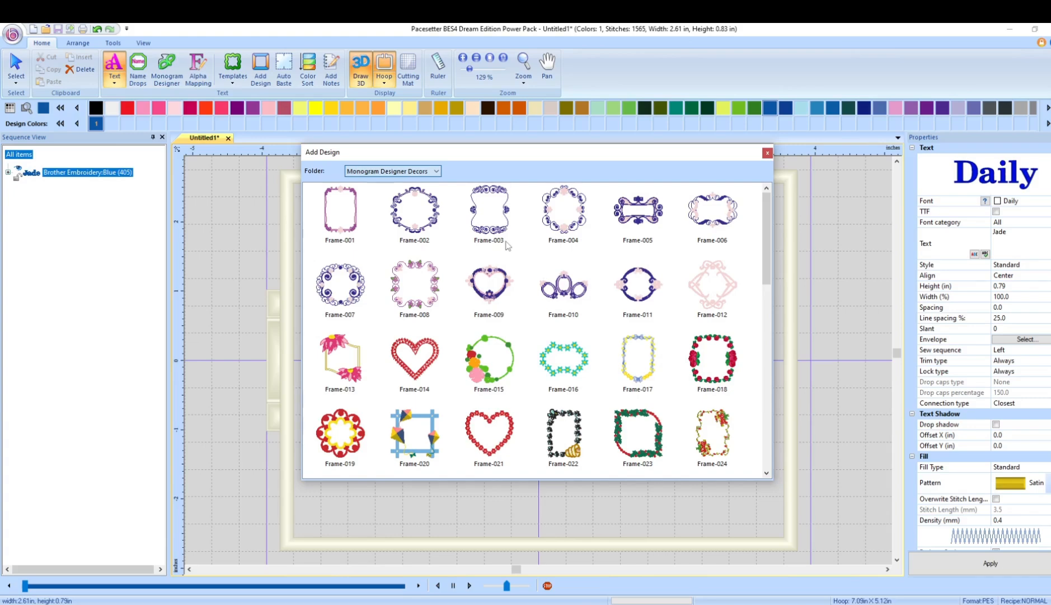
scroll(672, 280, "down", 5)
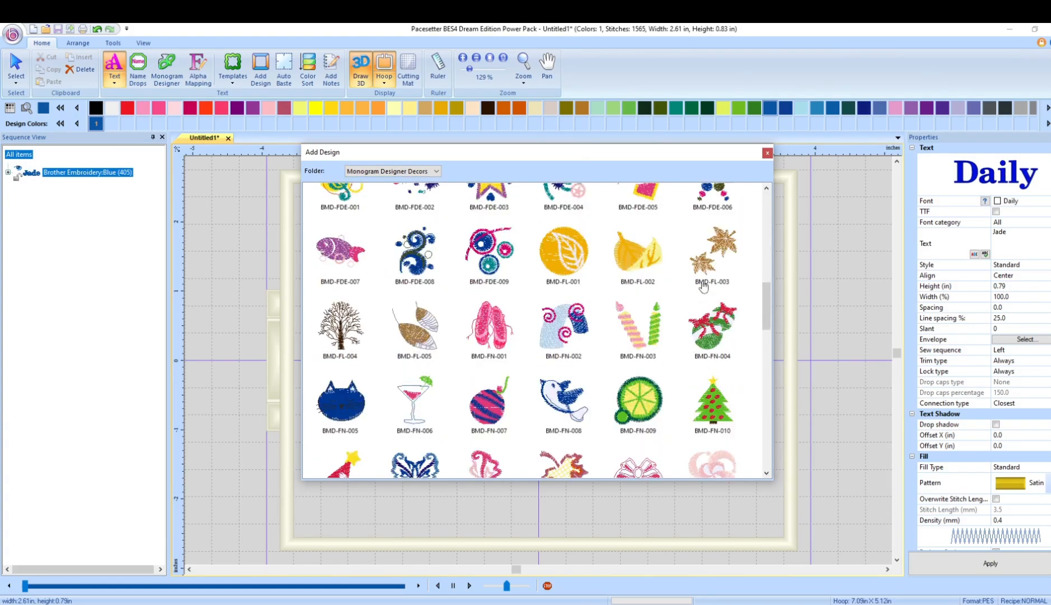
scroll(704, 286, "down", 6)
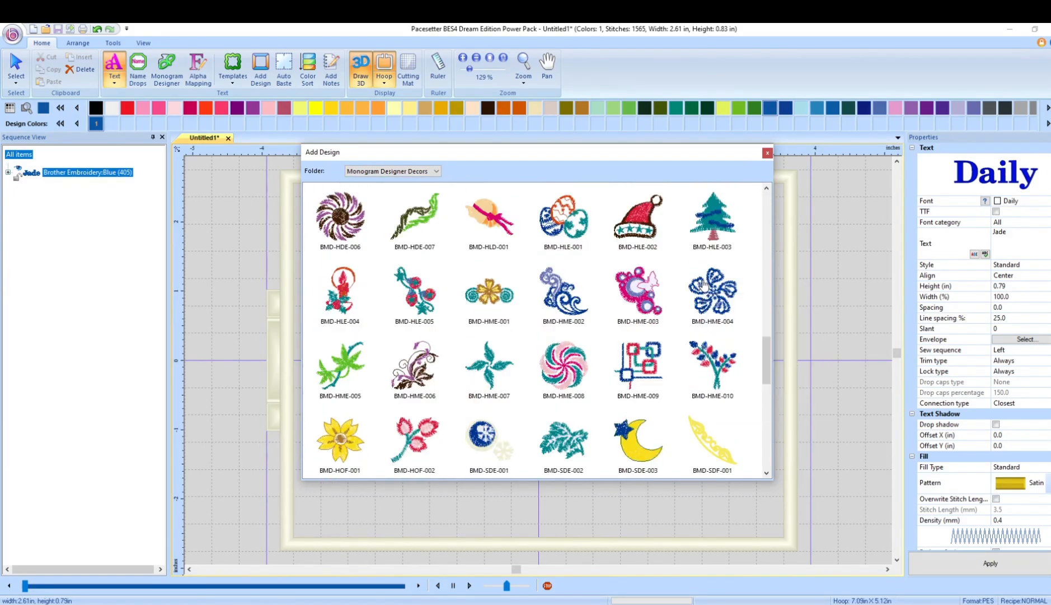
scroll(704, 286, "down", 3)
scroll(705, 286, "up", 10)
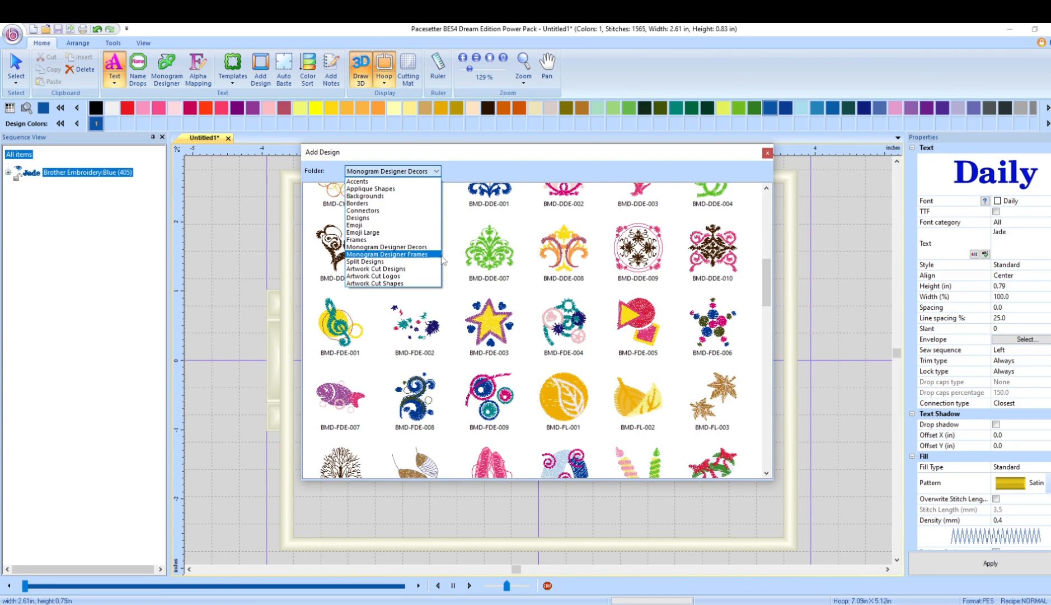
- Switch the design library to the Monogram Designer Frames folder and look through its frames
left_click(440, 255)
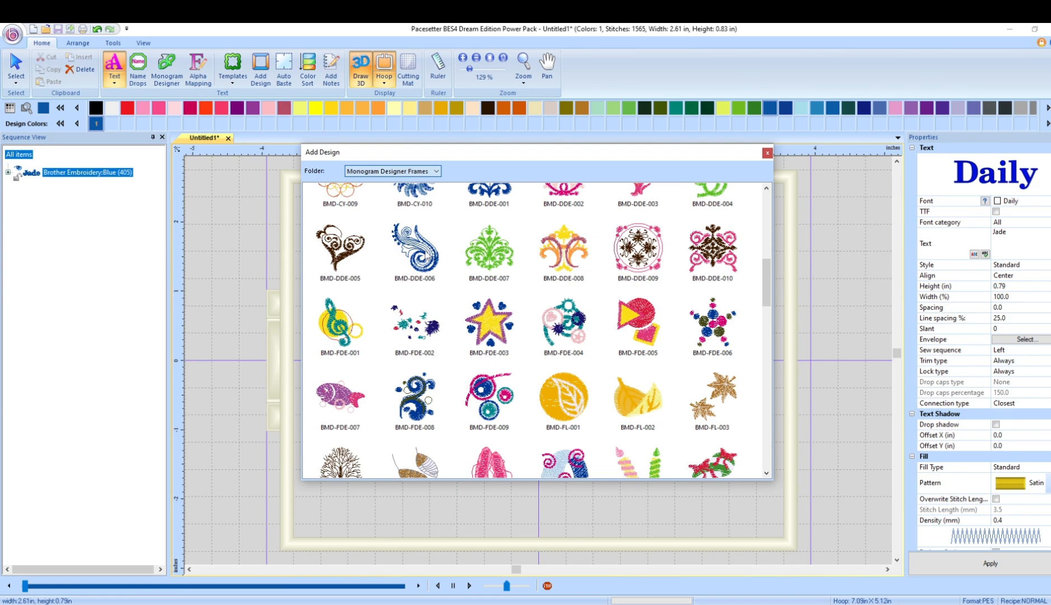
scroll(493, 280, "down", 15)
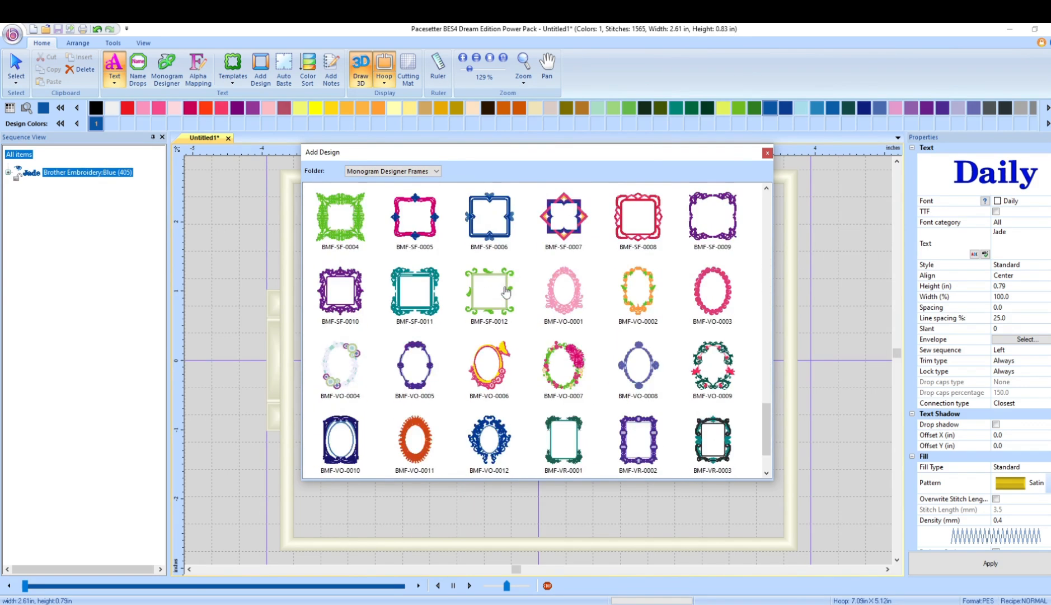
scroll(506, 290, "up", 5)
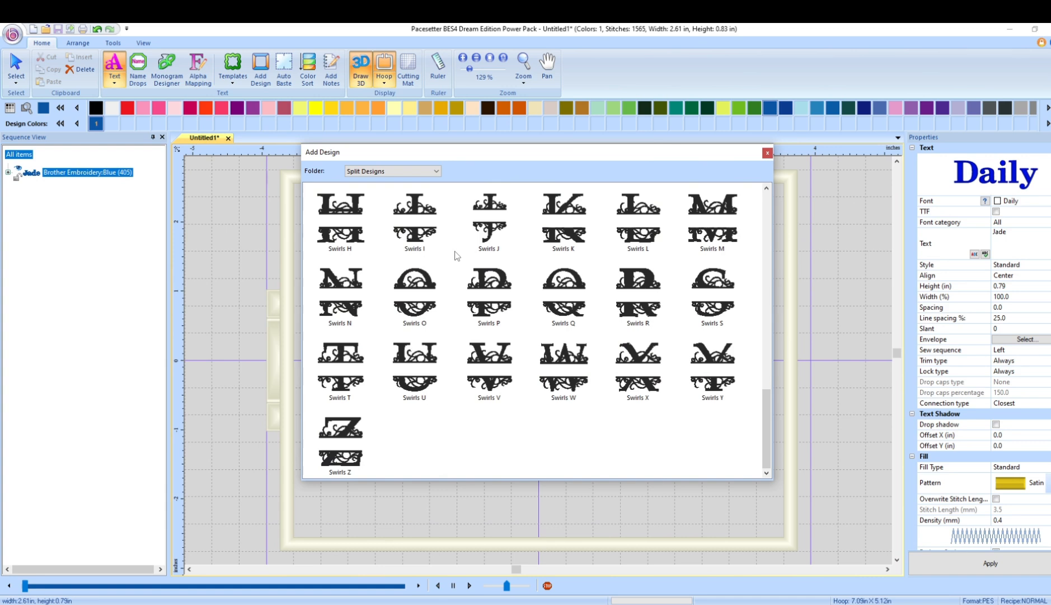
- Look through the split letters and numbers in the Split Designs folder
scroll(540, 293, "up", 3)
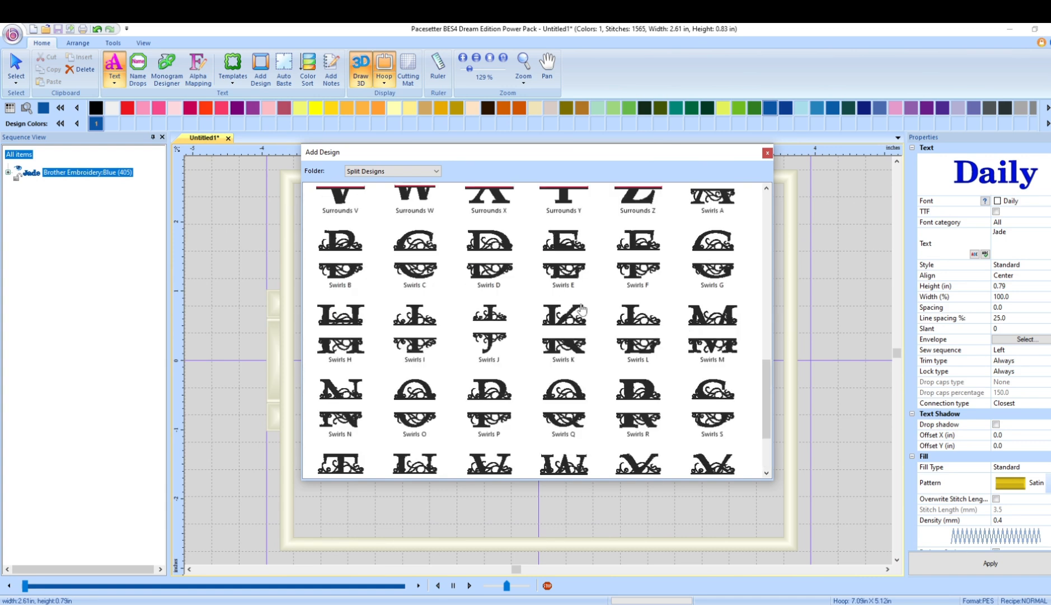
scroll(729, 295, "up", 8)
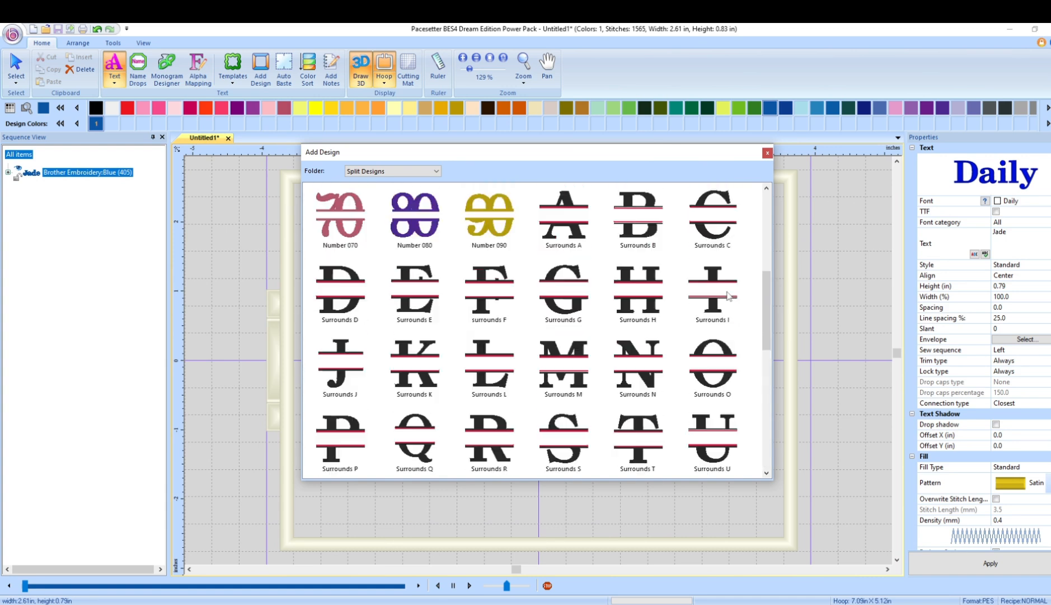
scroll(729, 295, "up", 6)
scroll(729, 296, "up", 3)
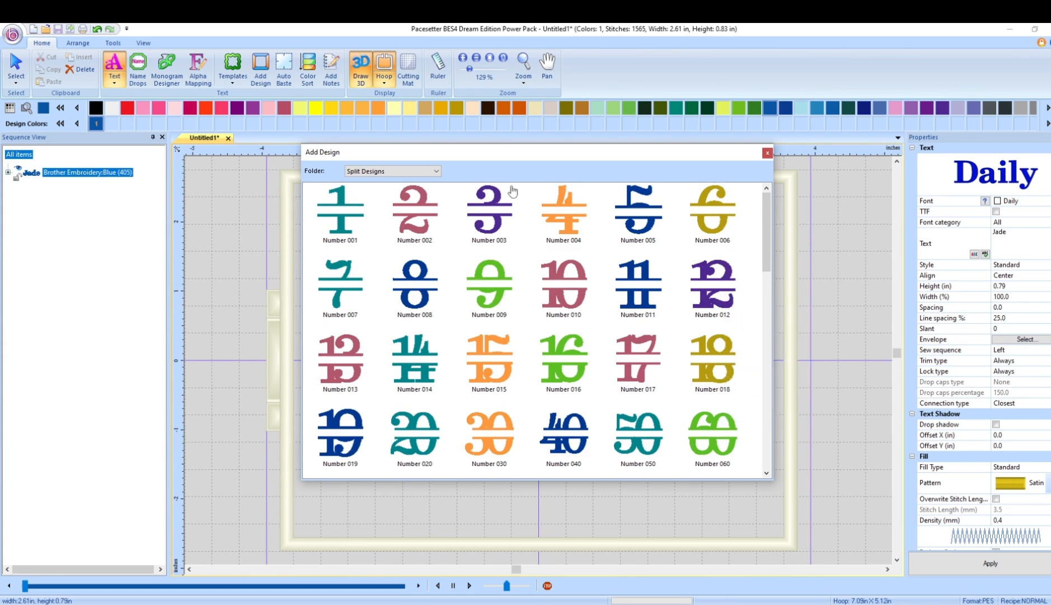
- Switch the design library to the Artwork Cut Designs folder and look through its designs
left_click(437, 172)
left_click(412, 272)
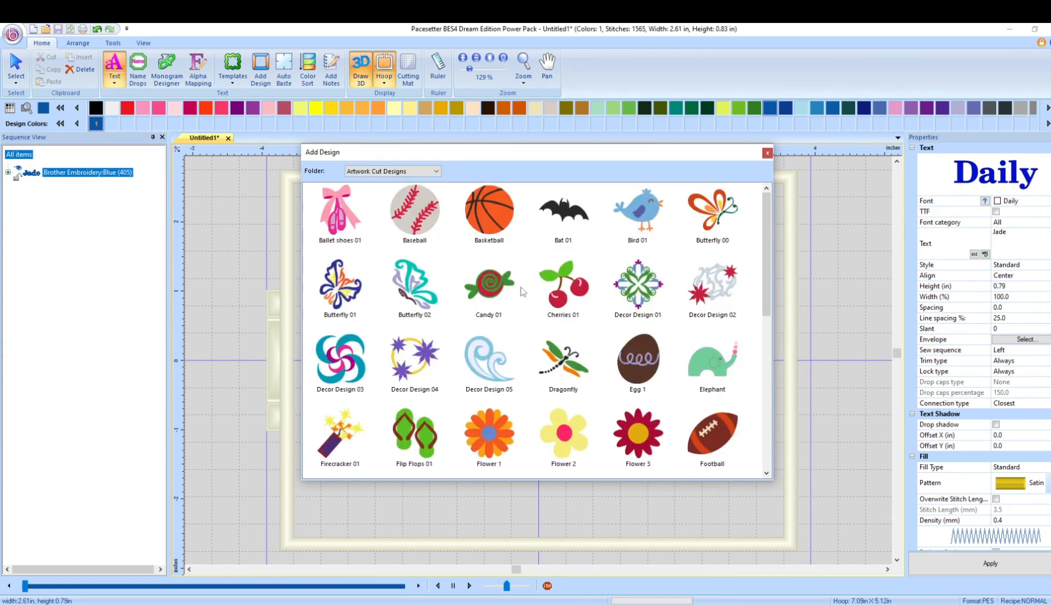
mouse_move(484, 222)
scroll(484, 222, "down", 10)
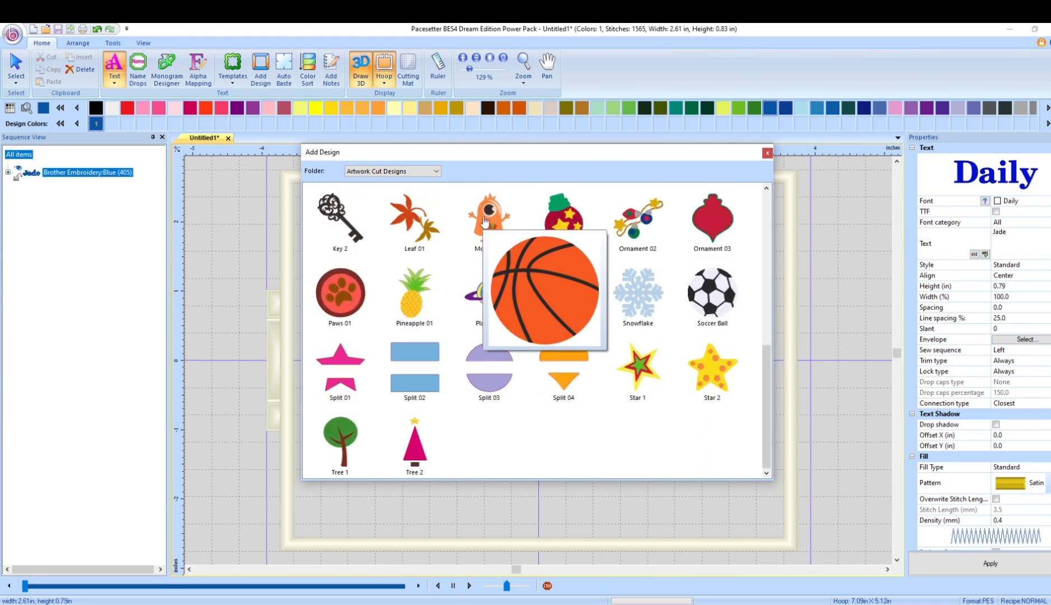
scroll(485, 222, "up", 10)
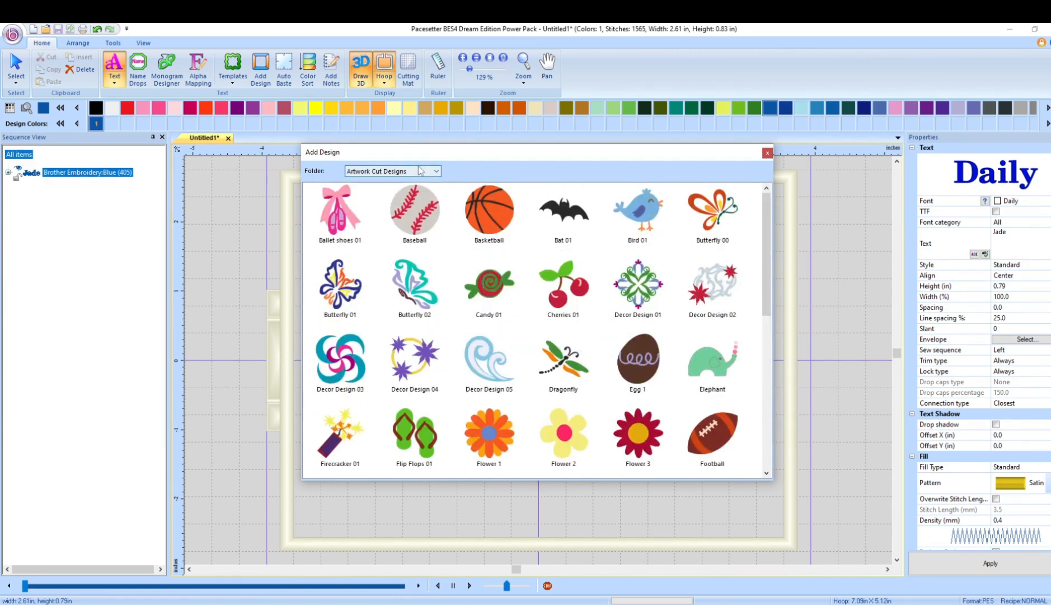
- Look through the word designs in the Artwork Cut Logos folder and show the Artwork Cut Shapes folder
left_click(436, 170)
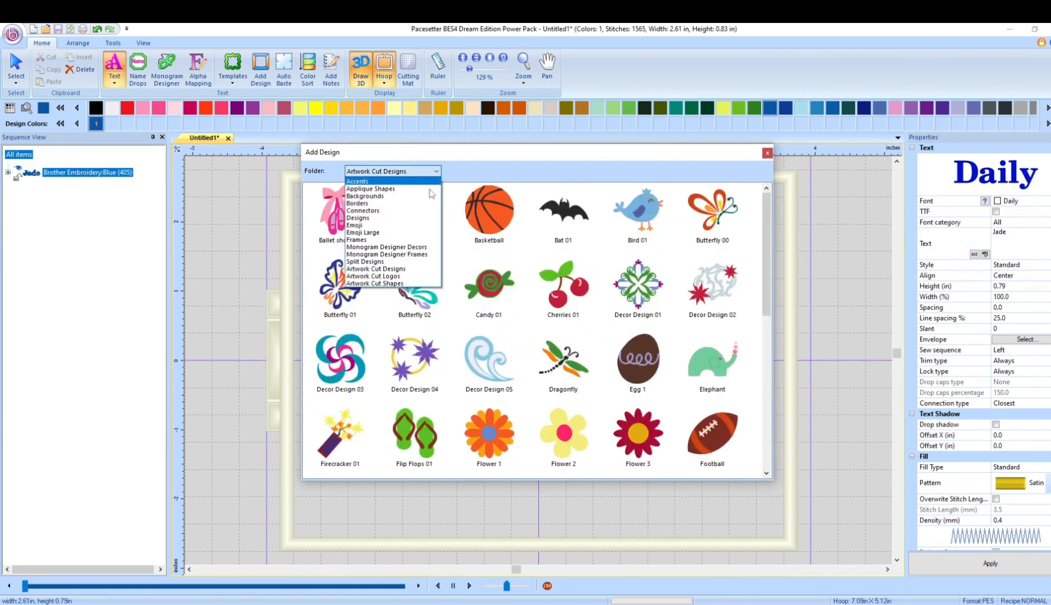
left_click(420, 276)
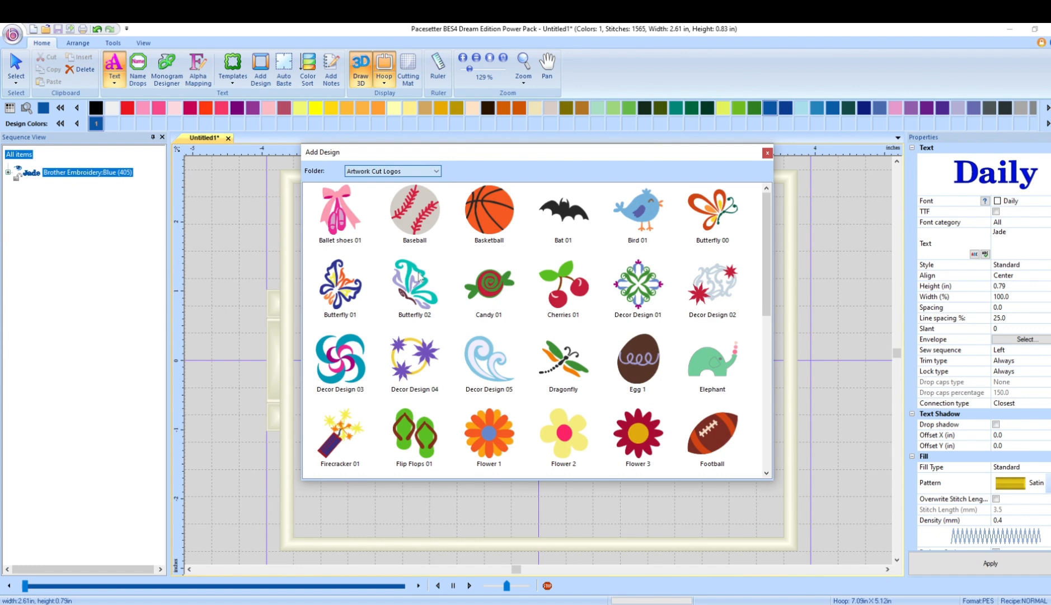
scroll(546, 286, "down", 10)
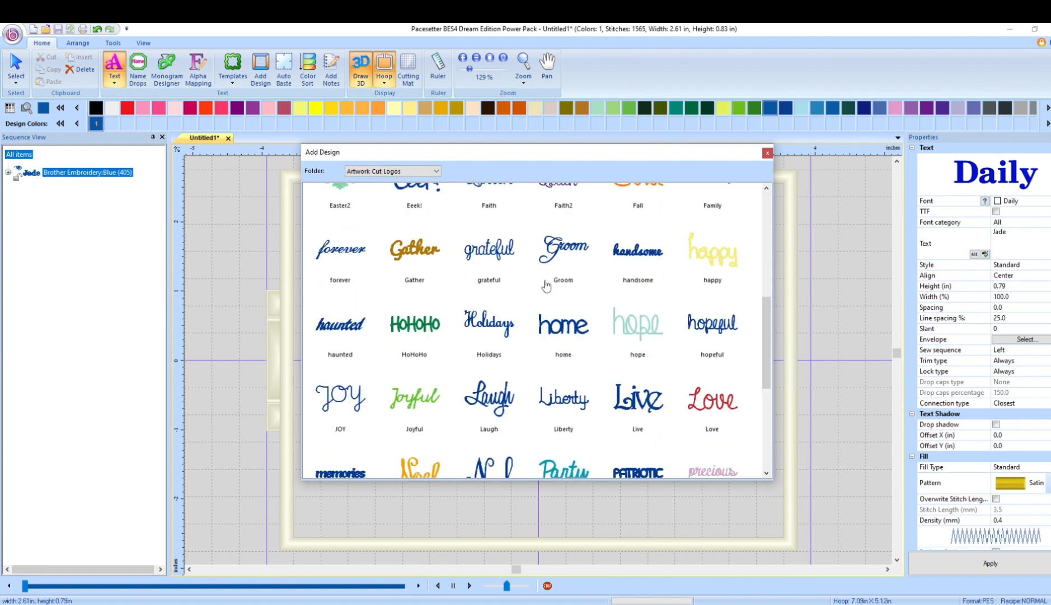
scroll(546, 286, "up", 10)
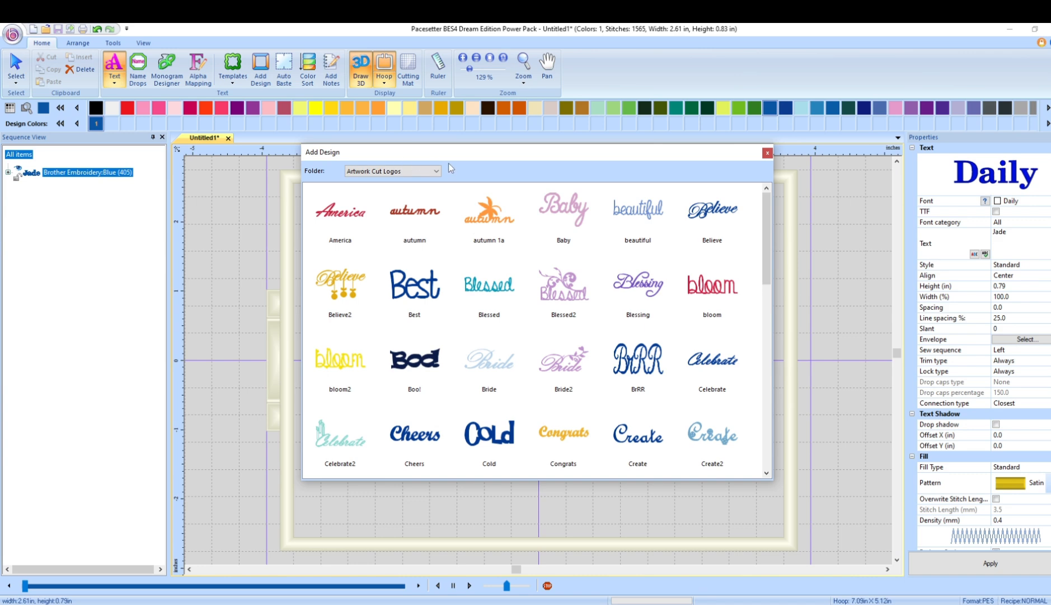
left_click(437, 171)
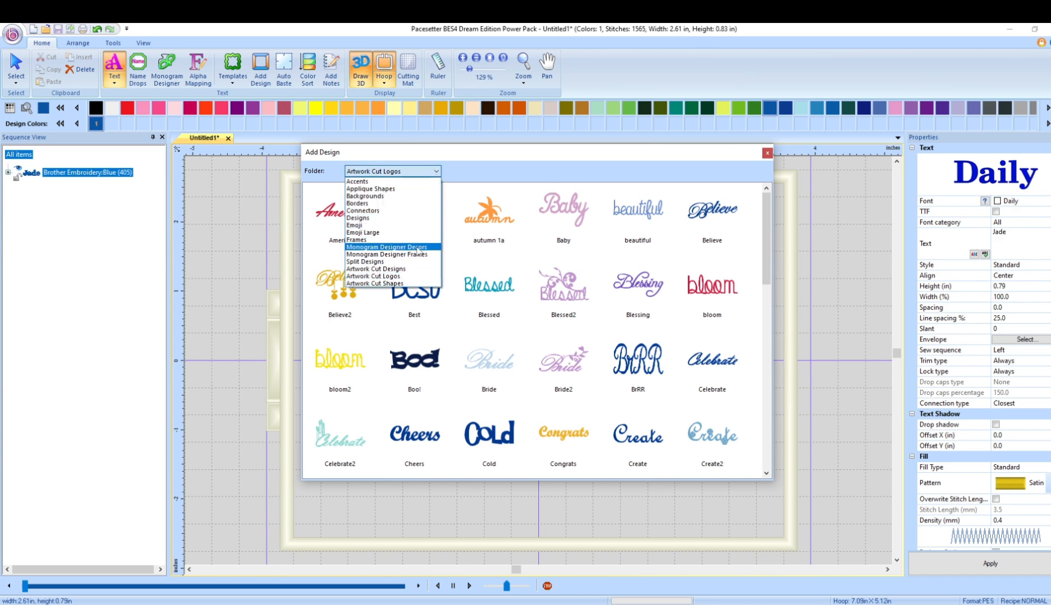
left_click(423, 284)
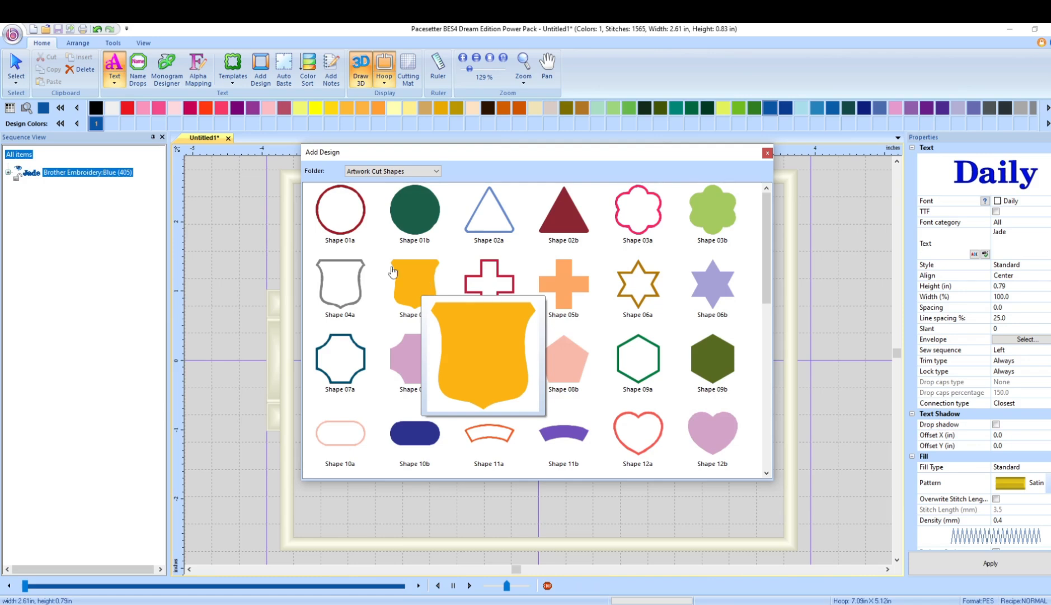
- Find the Santa face, Accent-050, in the Accents folder and place it in the upper part of the hoop
left_click(436, 171)
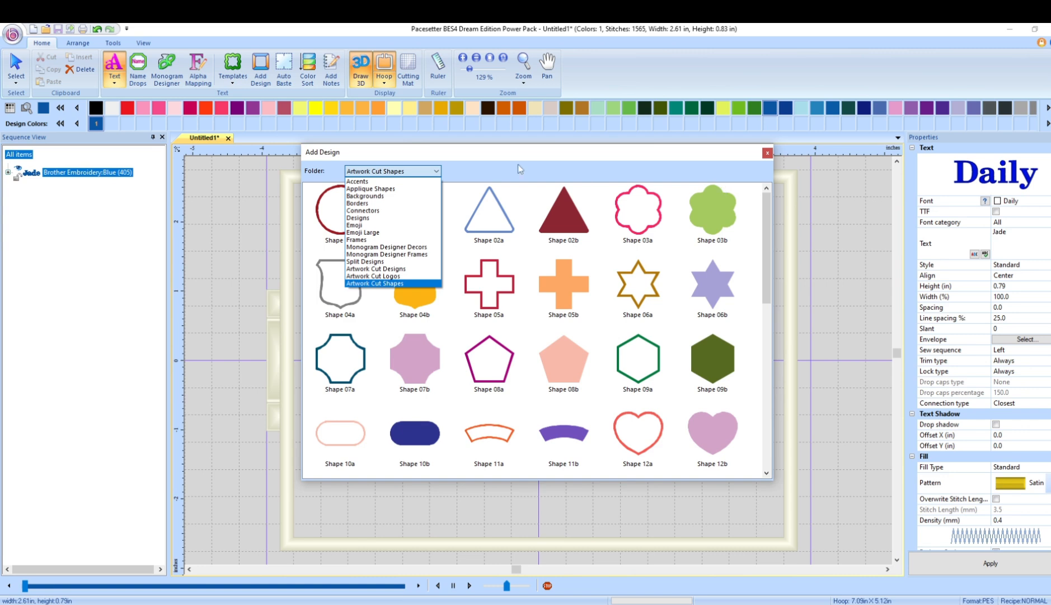
left_click(410, 181)
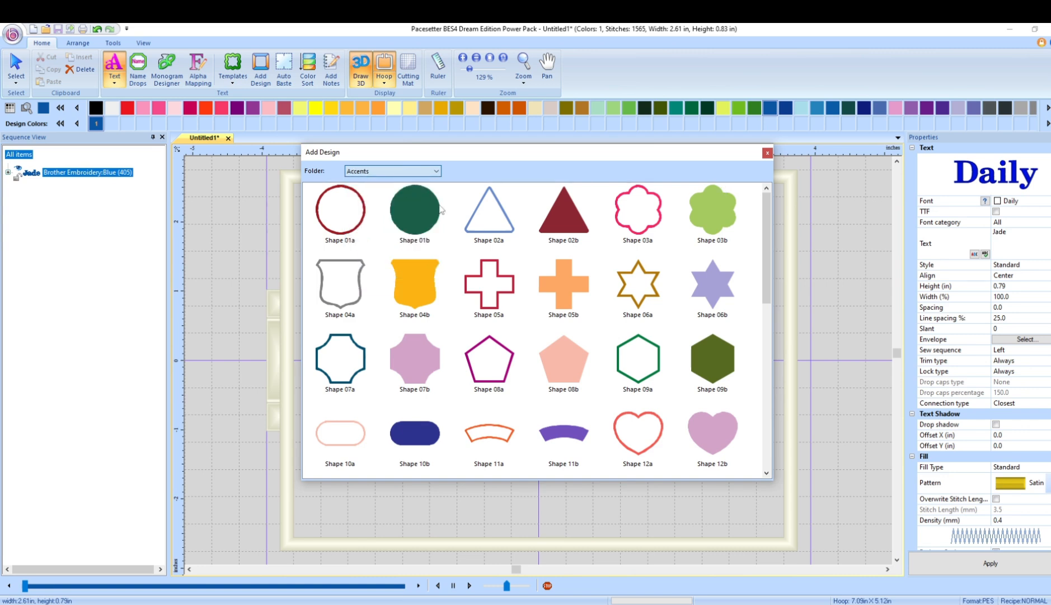
scroll(621, 302, "down", 4)
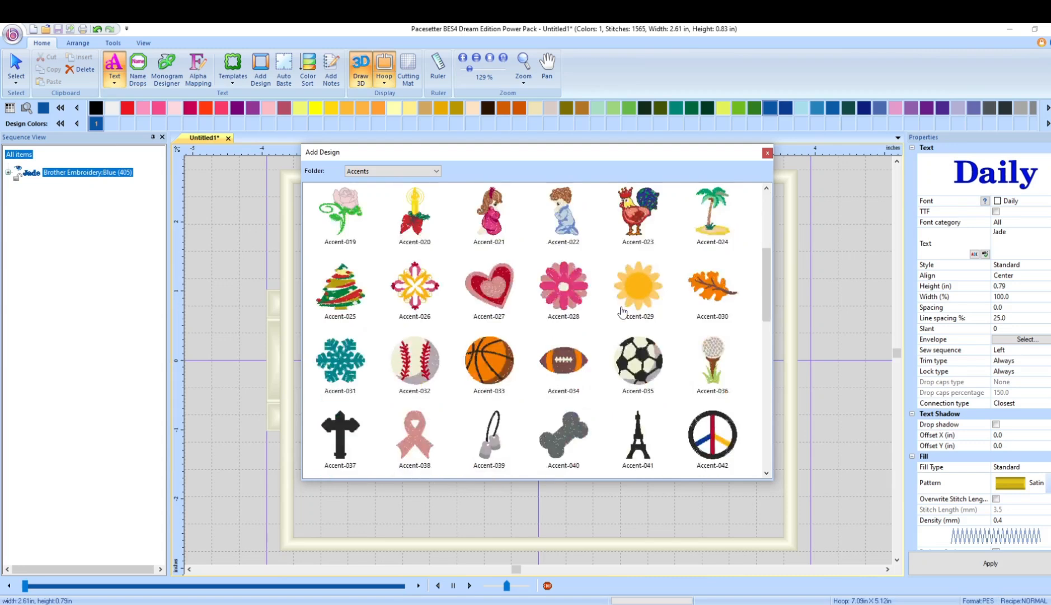
scroll(622, 311, "down", 4)
scroll(636, 315, "down", 5)
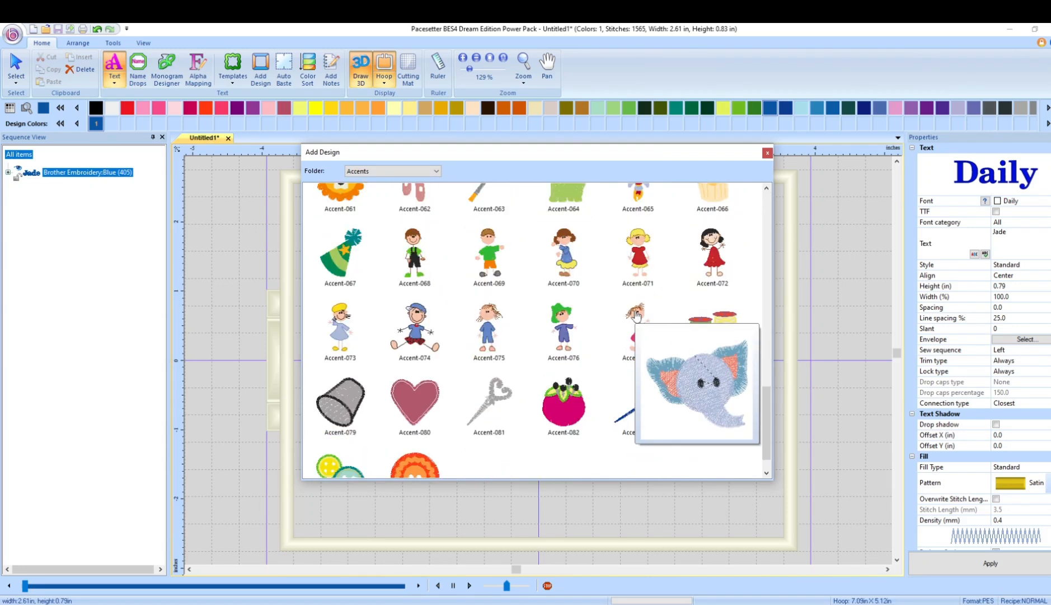
scroll(636, 315, "up", 7)
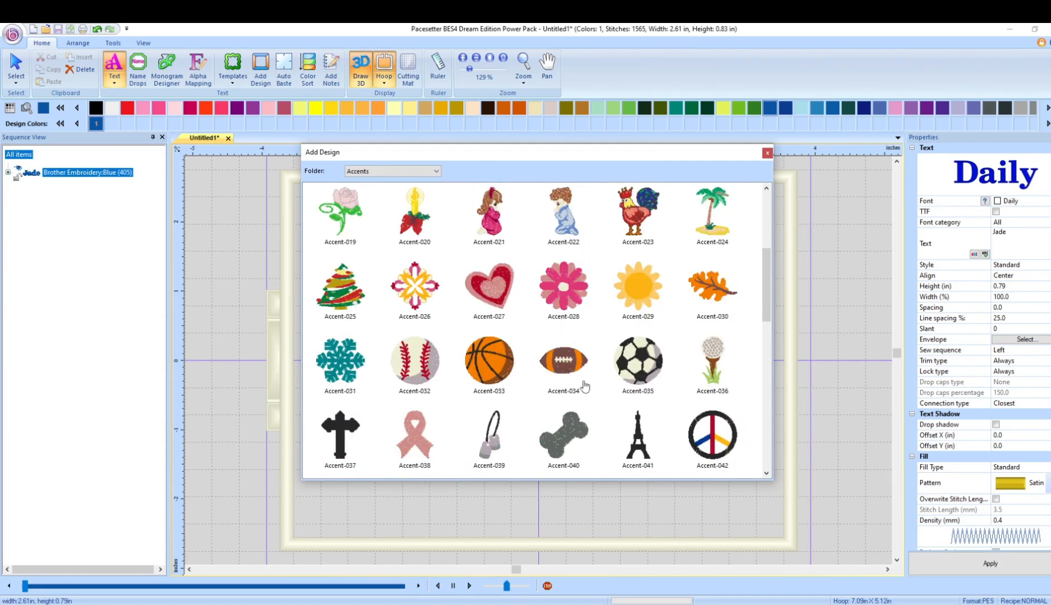
scroll(431, 385, "down", 3)
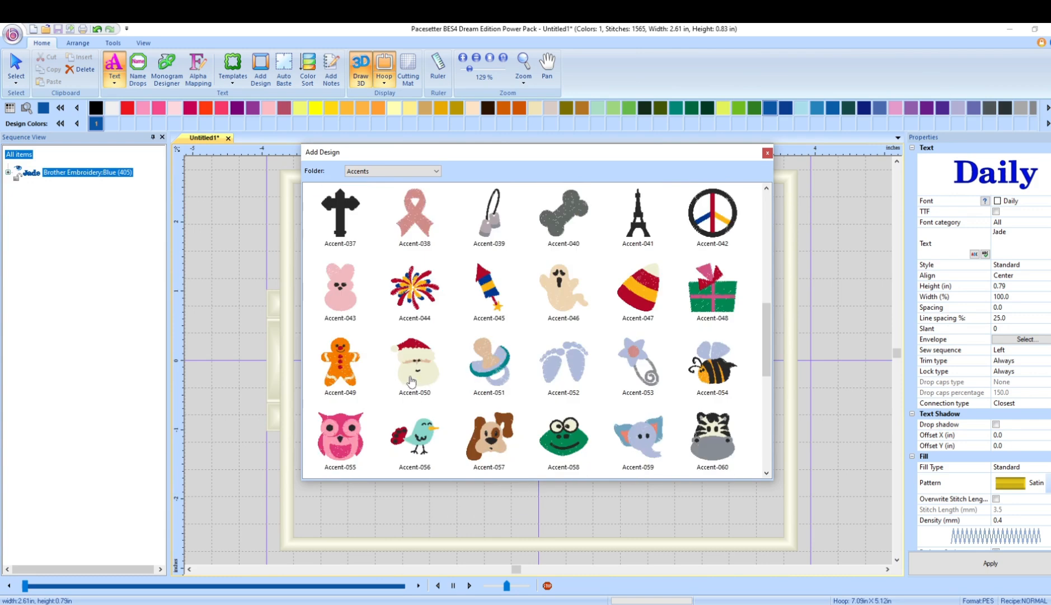
double_click(414, 375)
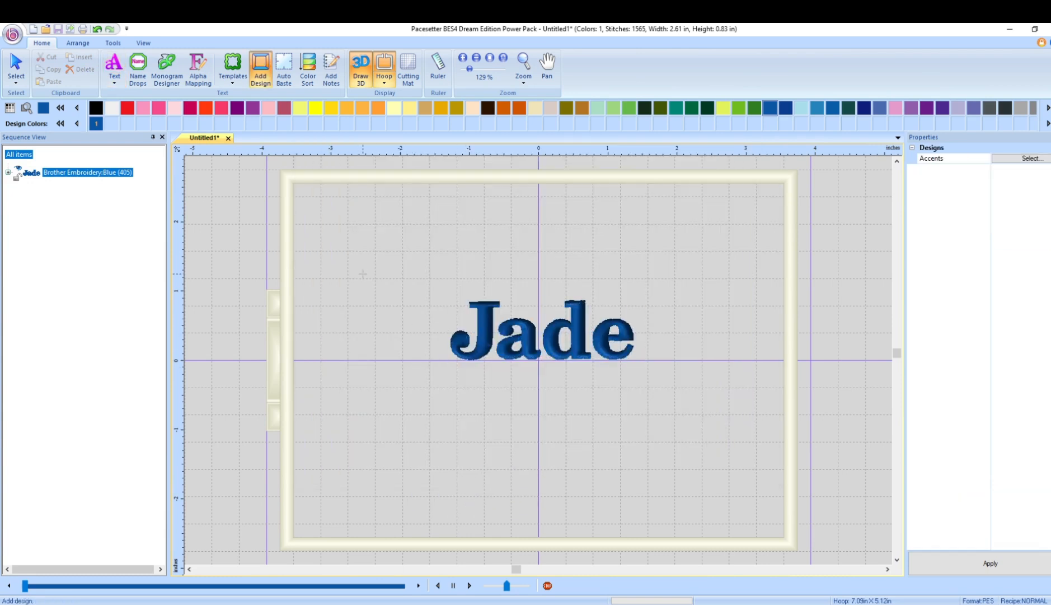
left_click_drag(363, 274, 589, 290)
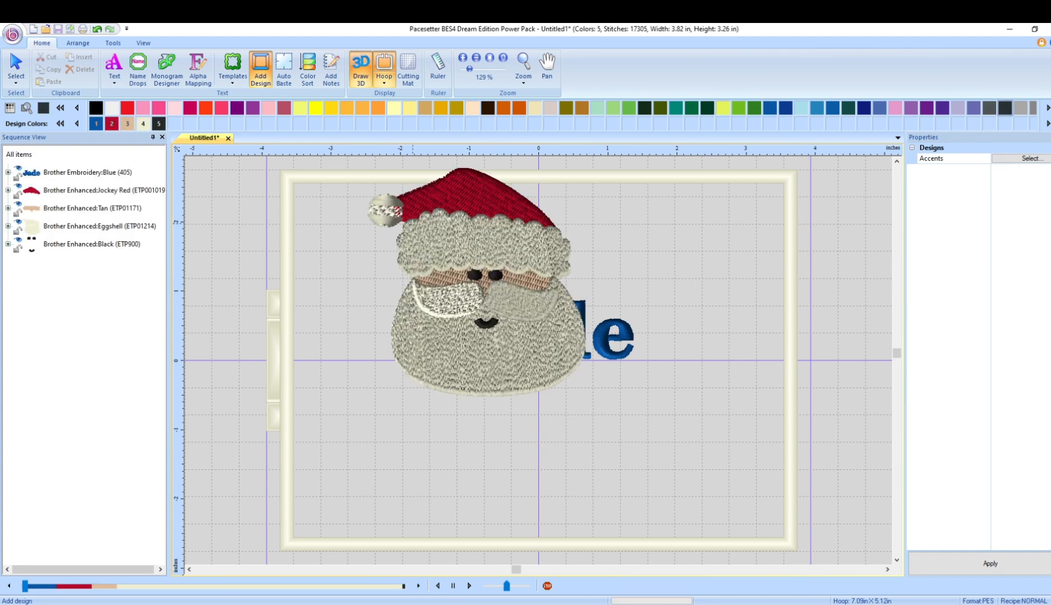
- Arrange the design so that the name text sits directly below the Santa face
left_click(87, 173)
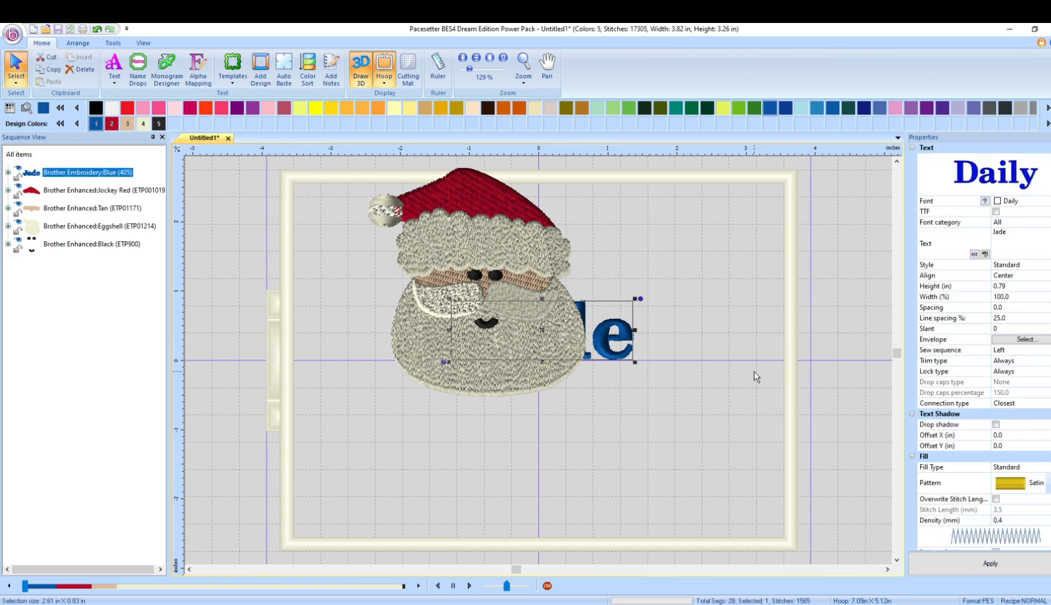
scroll(497, 263, "up", 2)
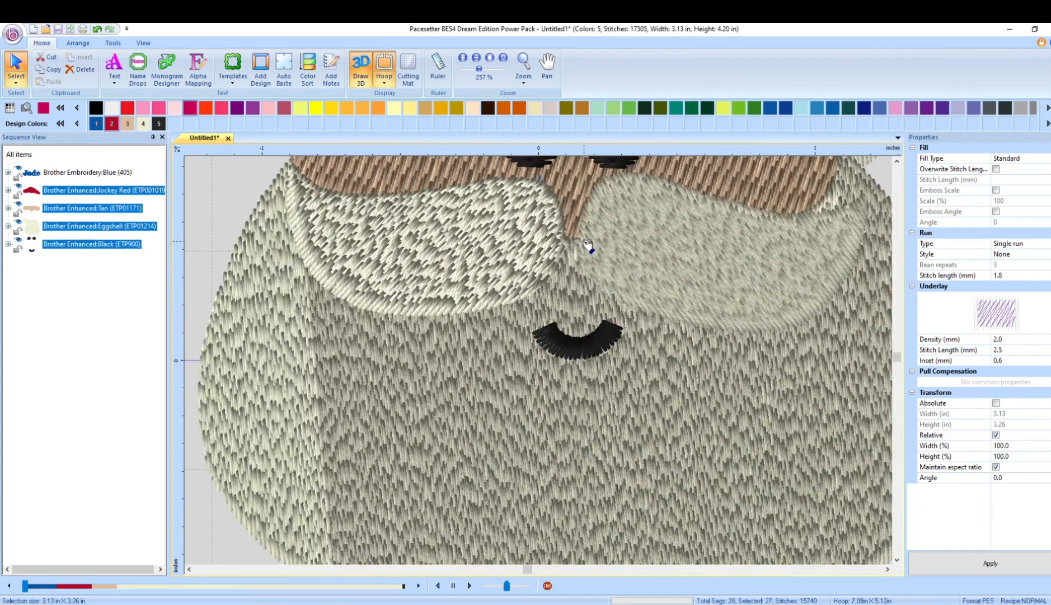
scroll(589, 246, "down", 1)
left_click(896, 161)
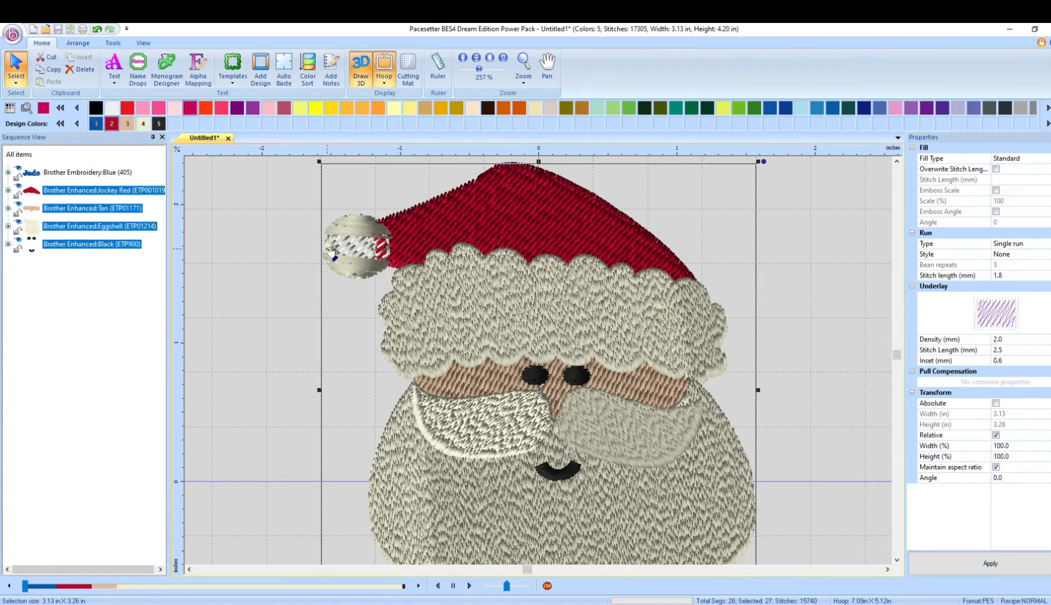
- Change the fill pattern of the pompom on Santa's hat to Smooth and apply it
left_click(7, 225)
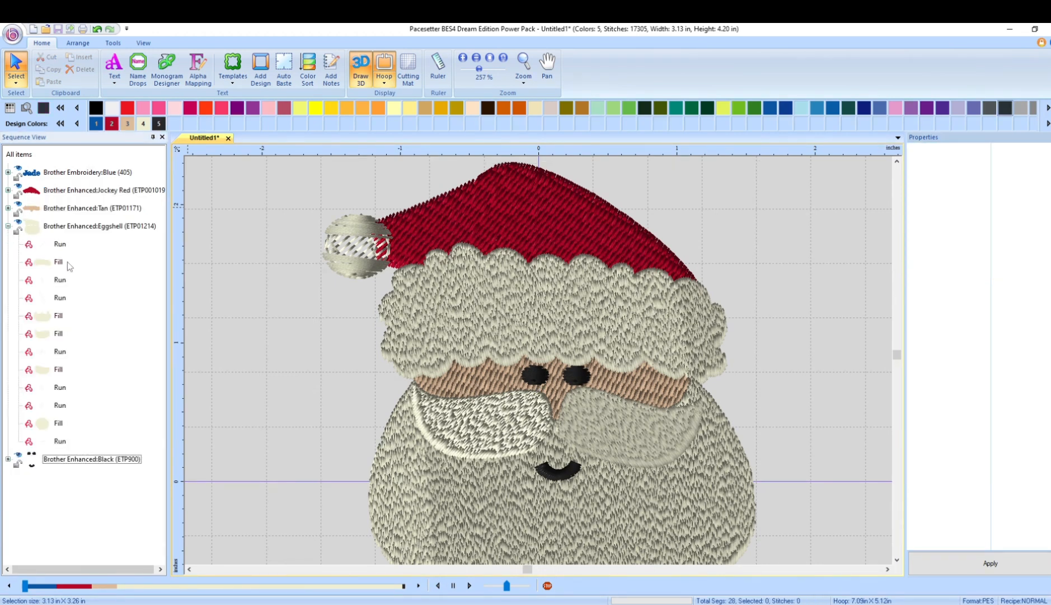
left_click(72, 423)
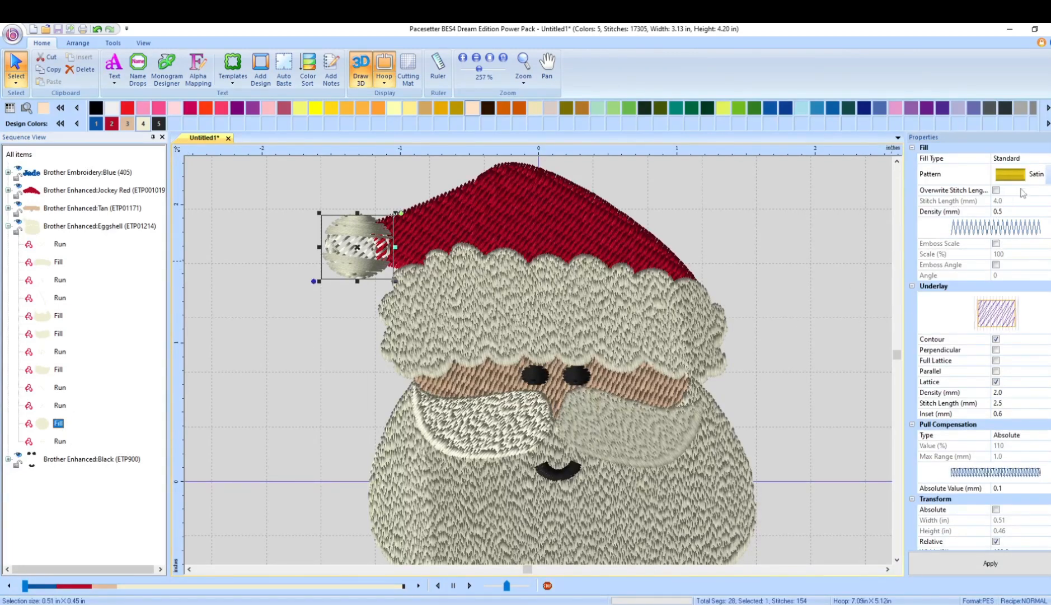
left_click(1049, 174)
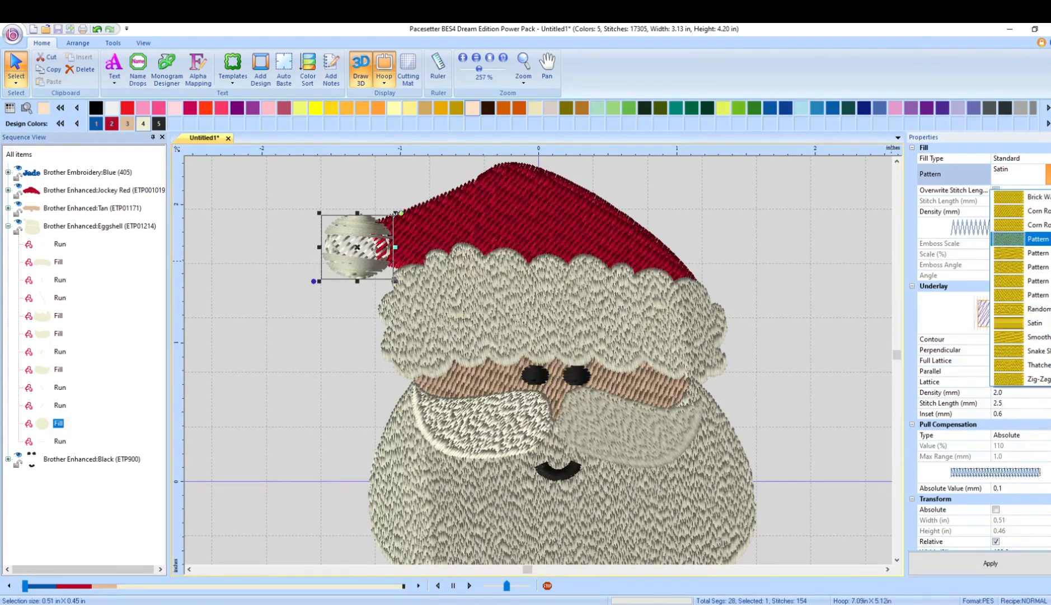
left_click(1041, 337)
left_click(995, 564)
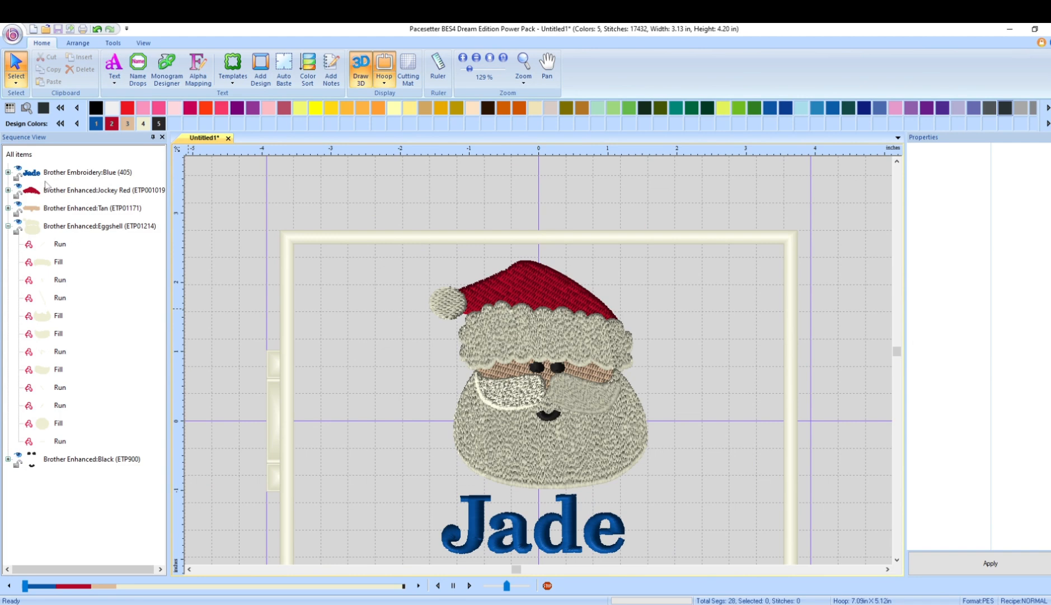
- Recolor Santa's hat to Lime Green (513) and the eggshell beard, trim and pompom to Silver (5)
left_click(94, 192)
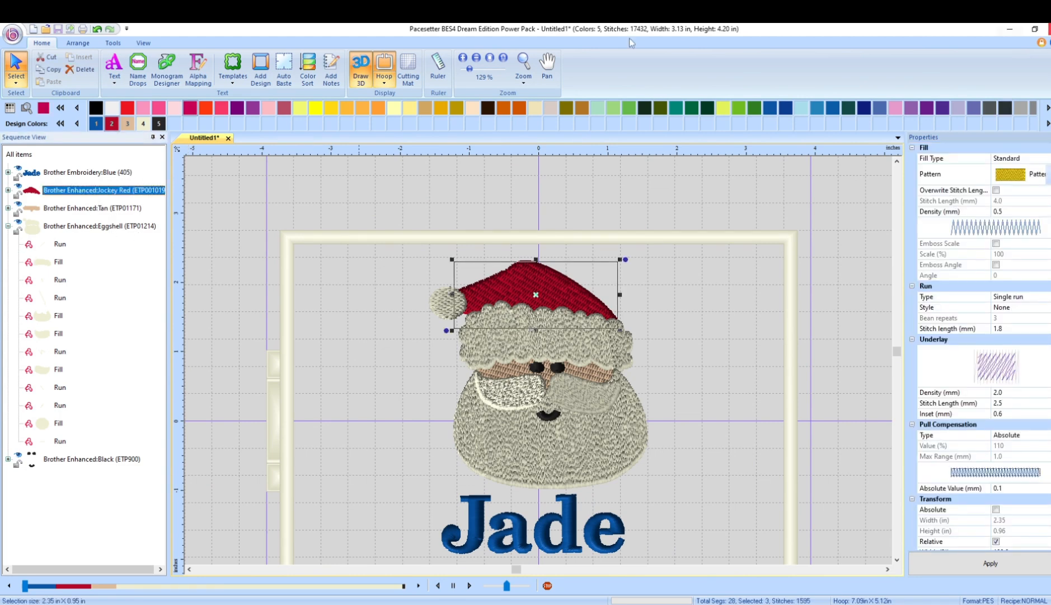
left_click(725, 108)
left_click(739, 108)
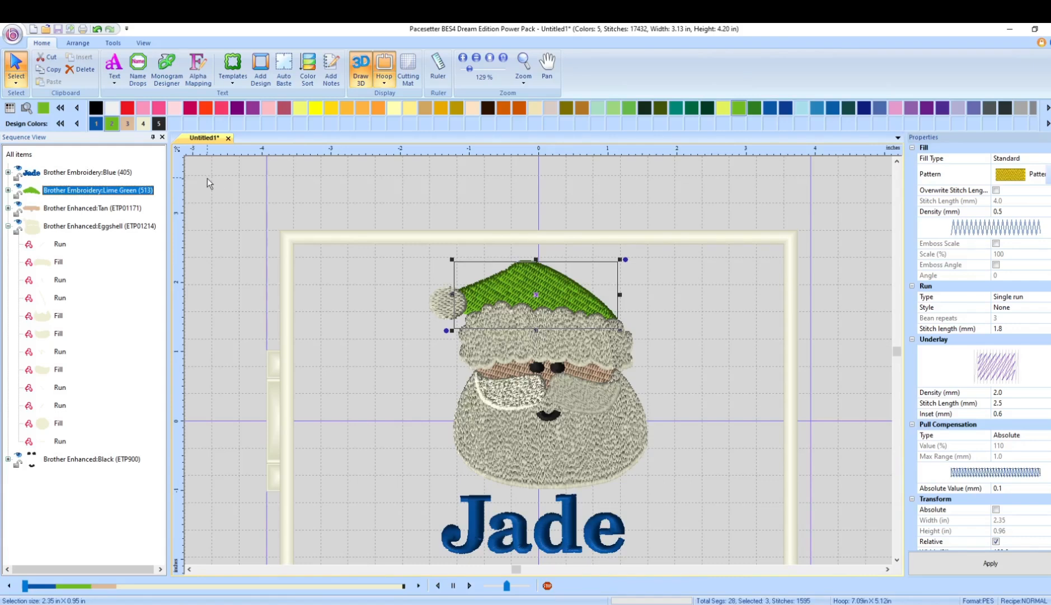
left_click(153, 226)
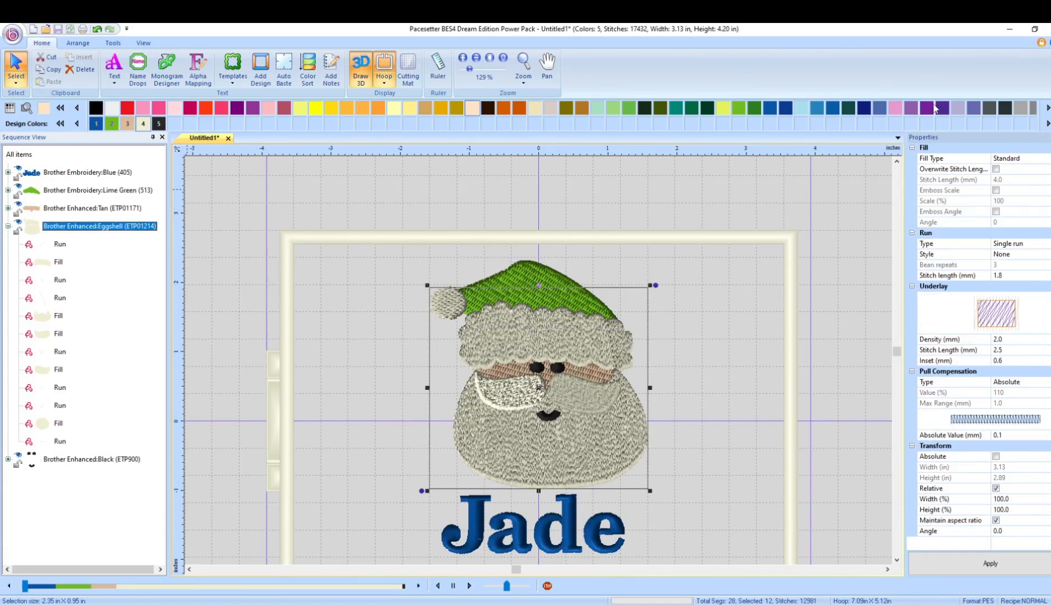
left_click(1026, 111)
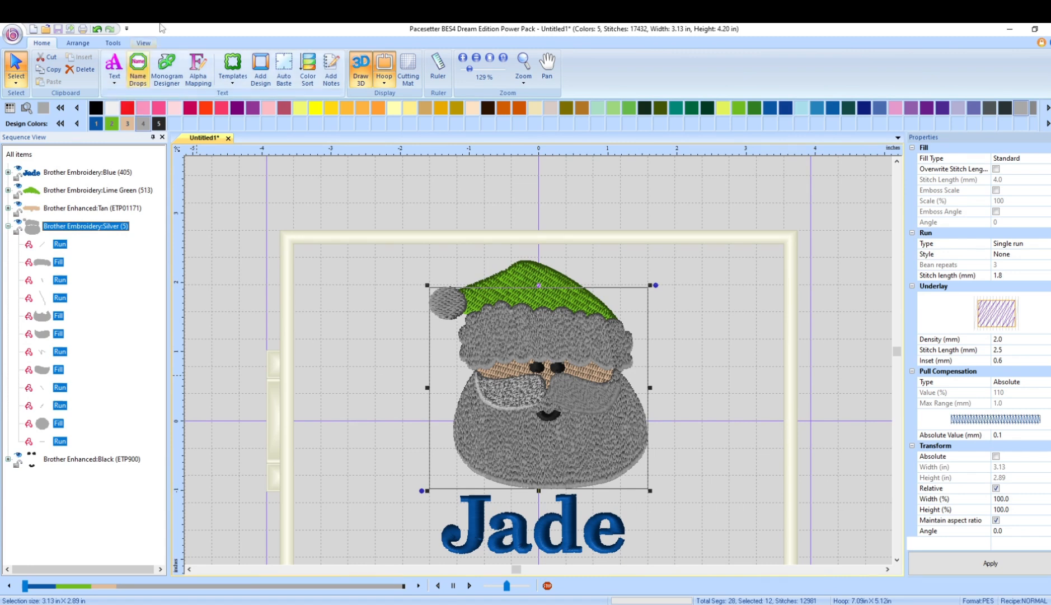
- Create a new blank design and open the hallghostcat1_140 file from the Halloween folder
left_click(34, 29)
left_click(13, 36)
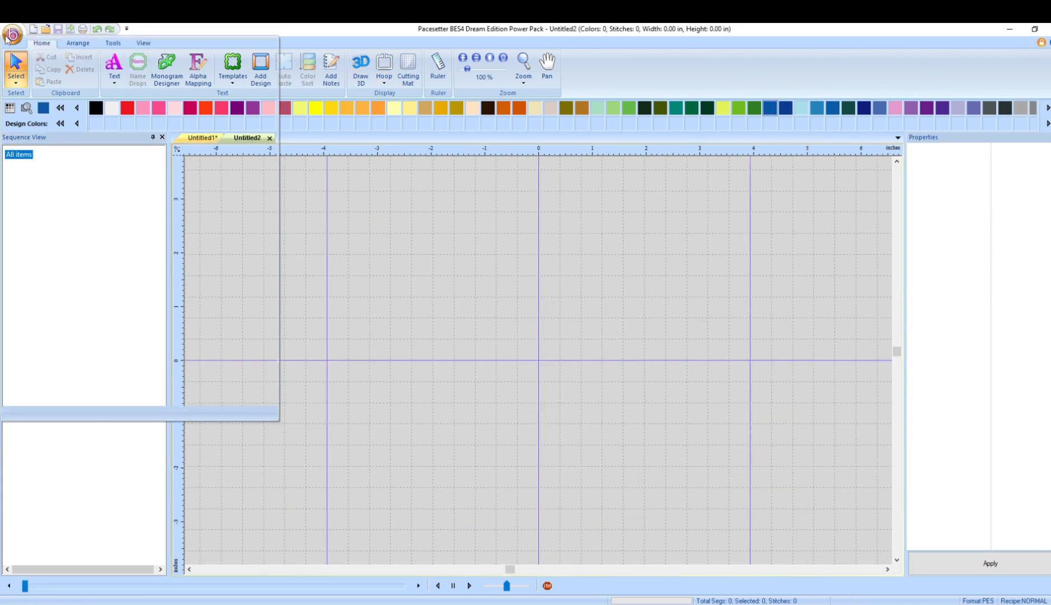
left_click(42, 93)
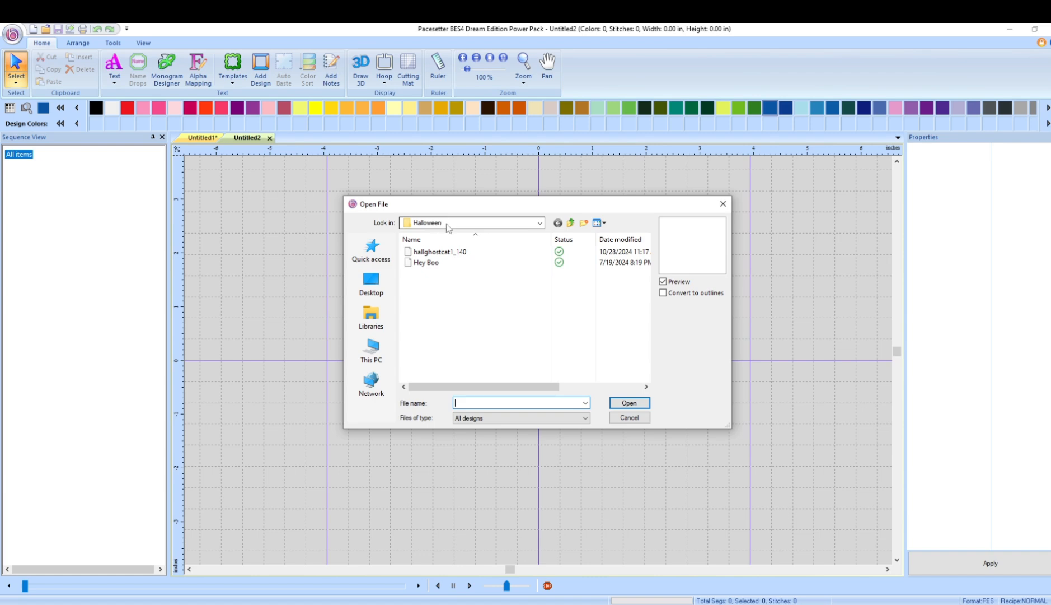
double_click(431, 253)
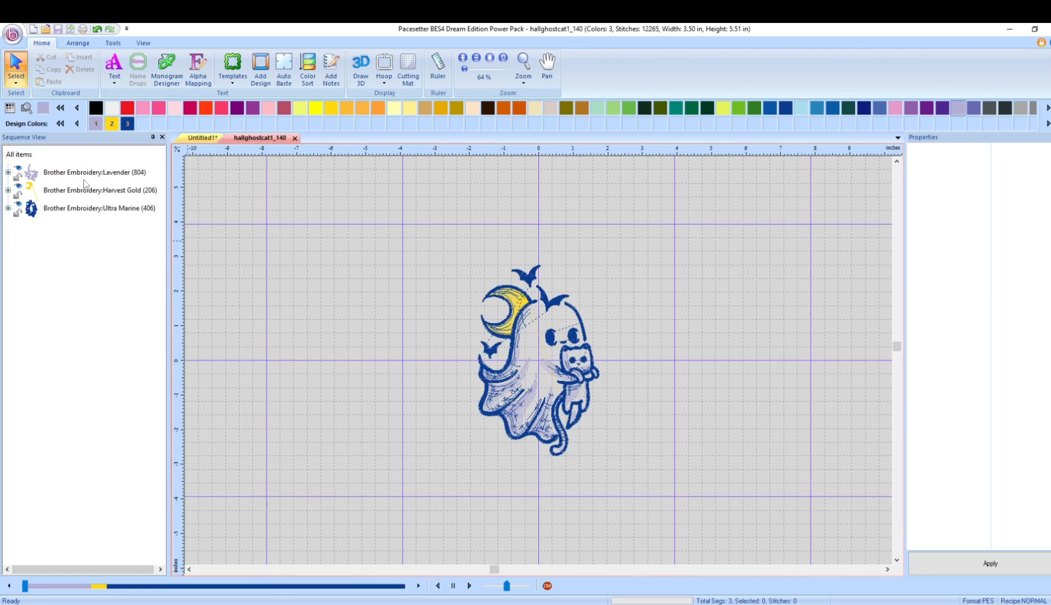
- Recolor the Harvest Gold moon of the ghost design to Orange (208), trying Black first
left_click(104, 191)
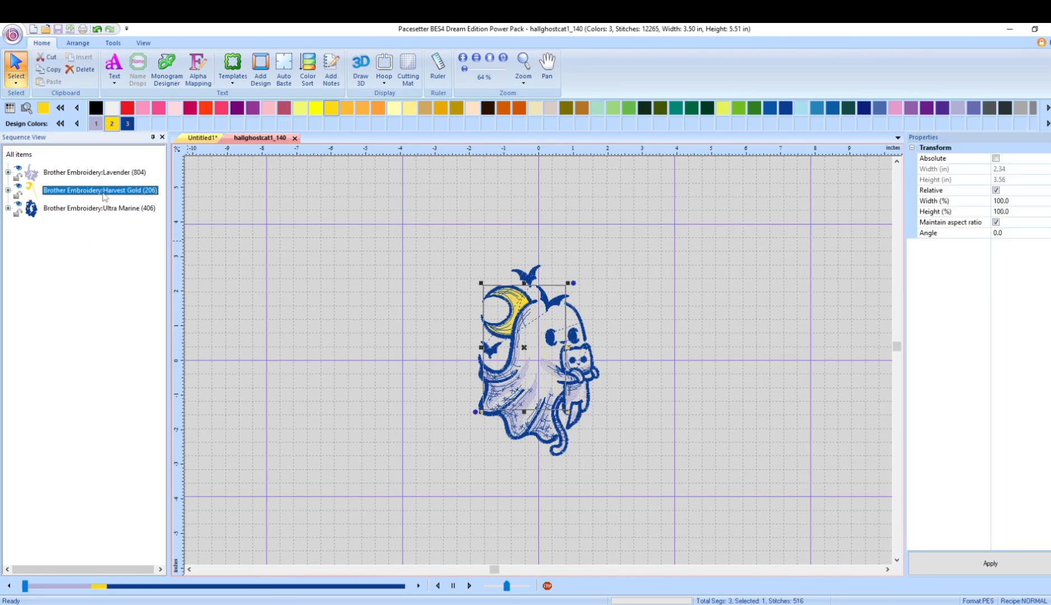
left_click(97, 108)
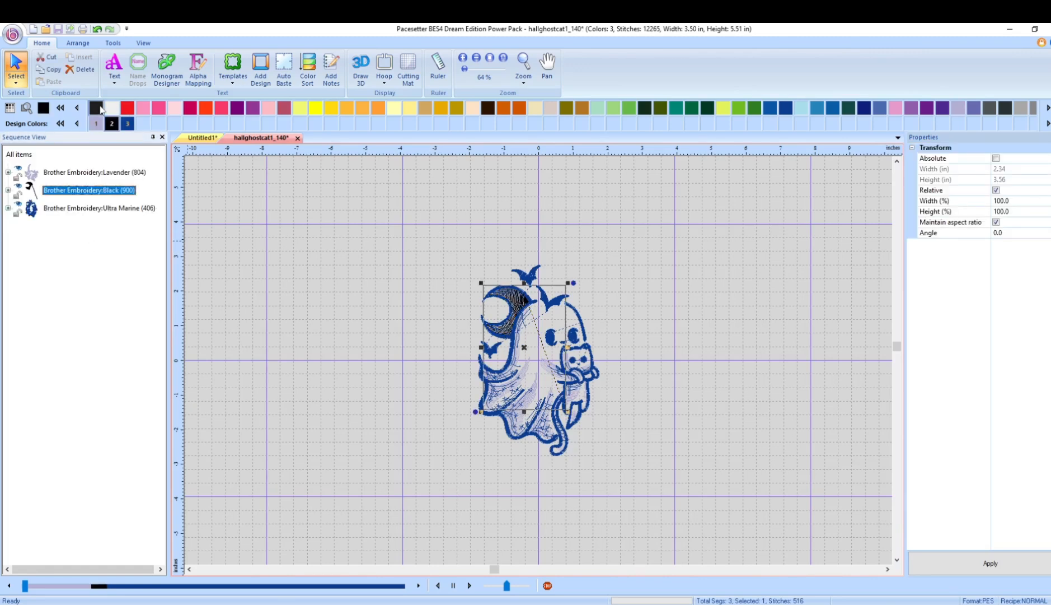
key("ctrl+z")
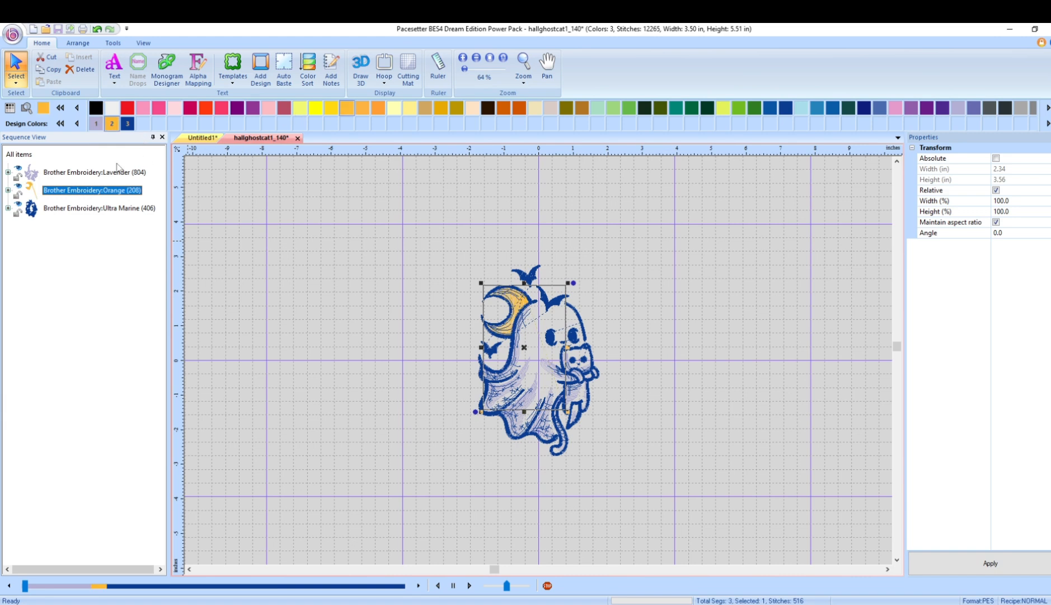
- Recolor the ghost's Lavender shading and Ultra Marine outlines to Black (900) and display the design in 3D
left_click(120, 175)
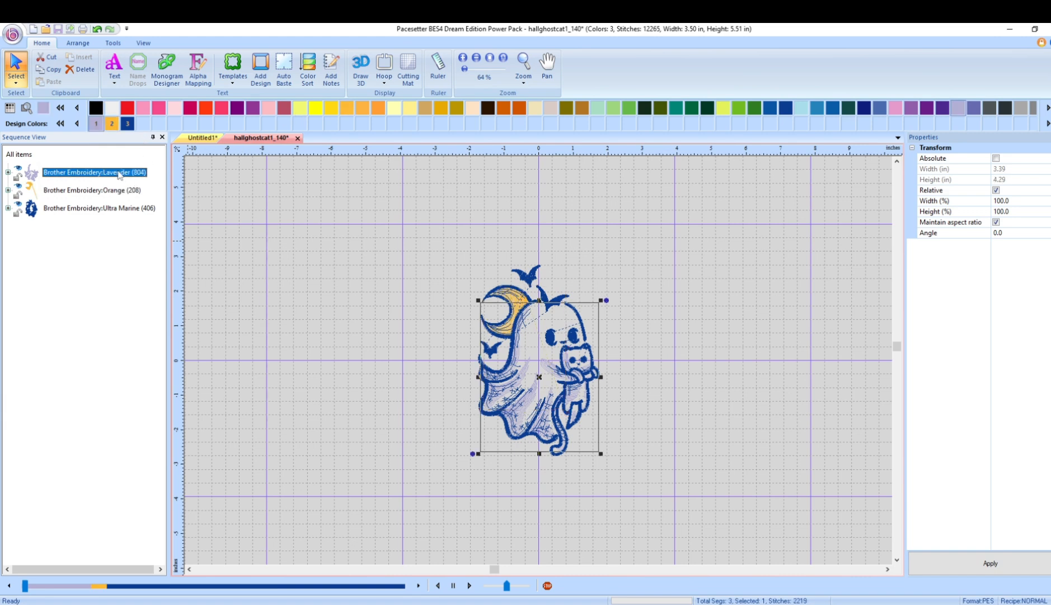
left_click(97, 112)
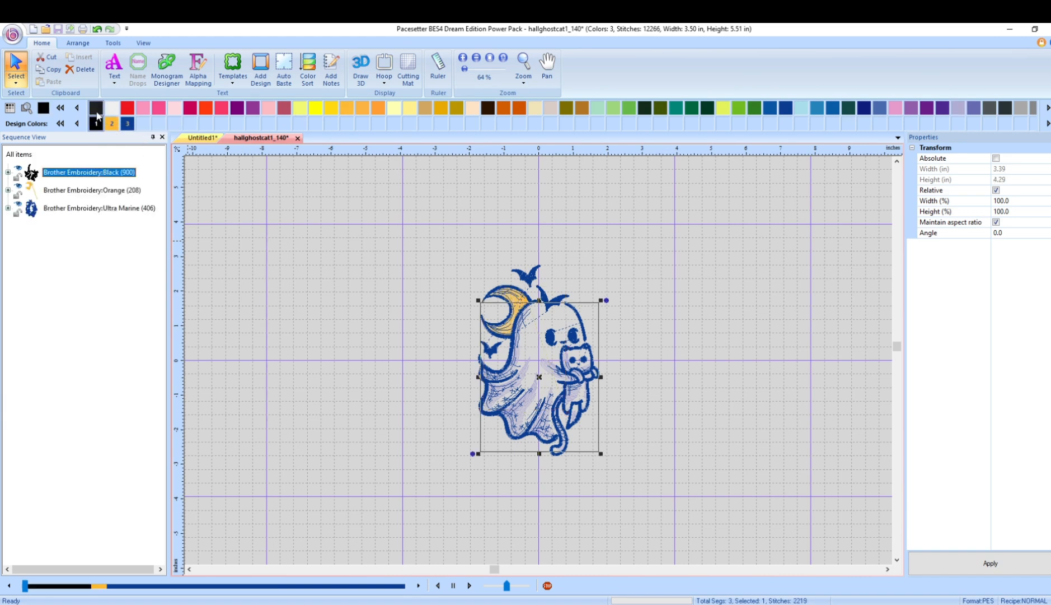
left_click(100, 208)
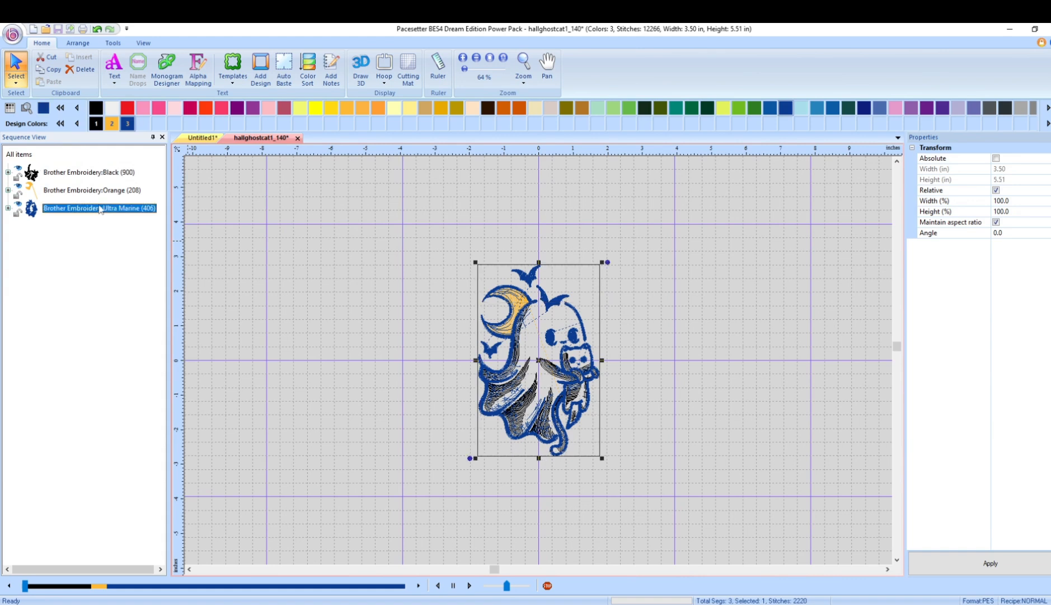
left_click(96, 107)
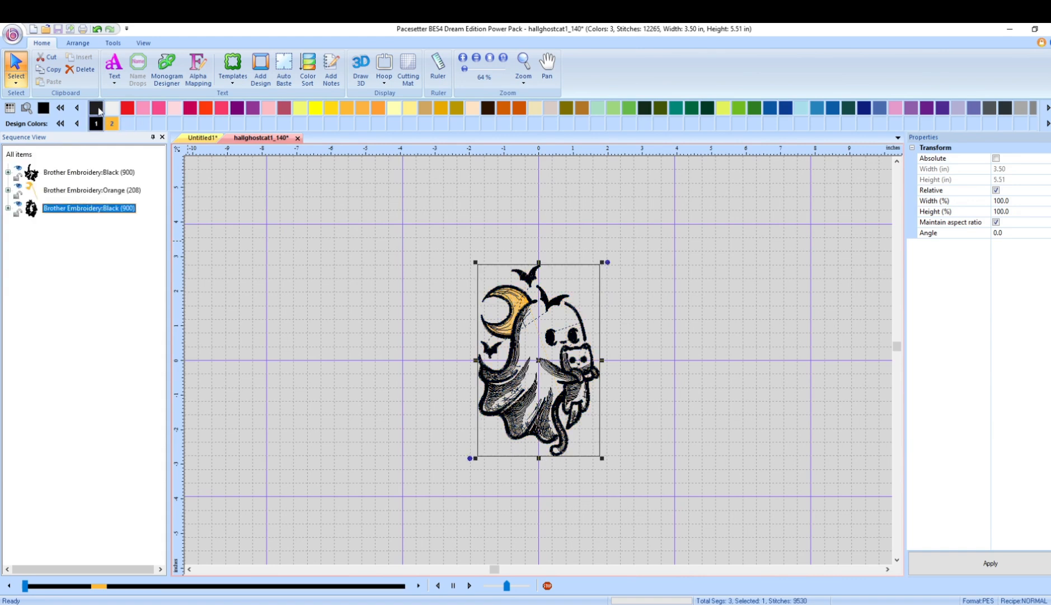
left_click(361, 66)
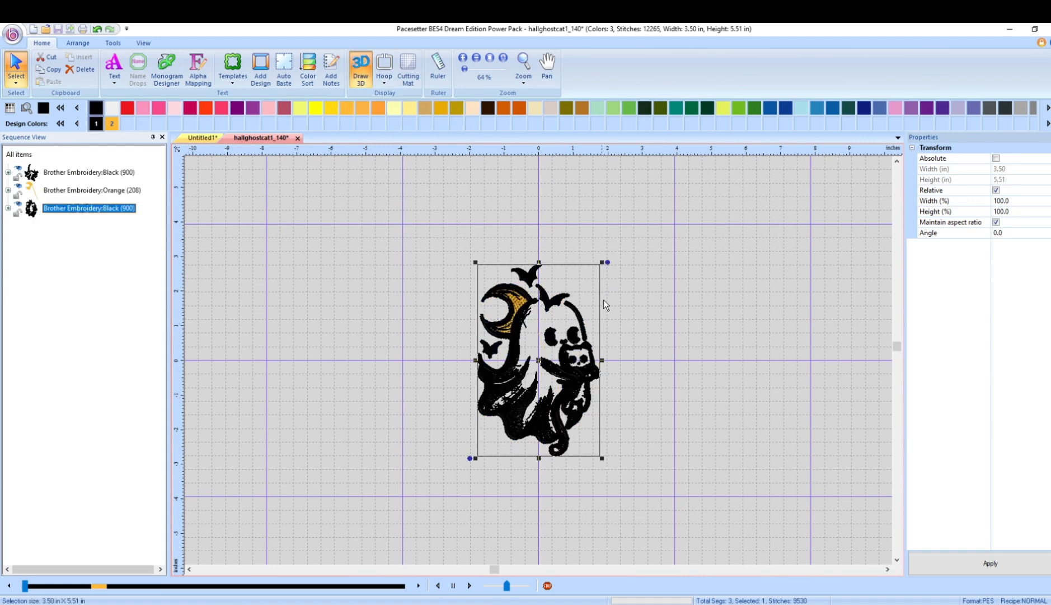
scroll(604, 300, "up", 3)
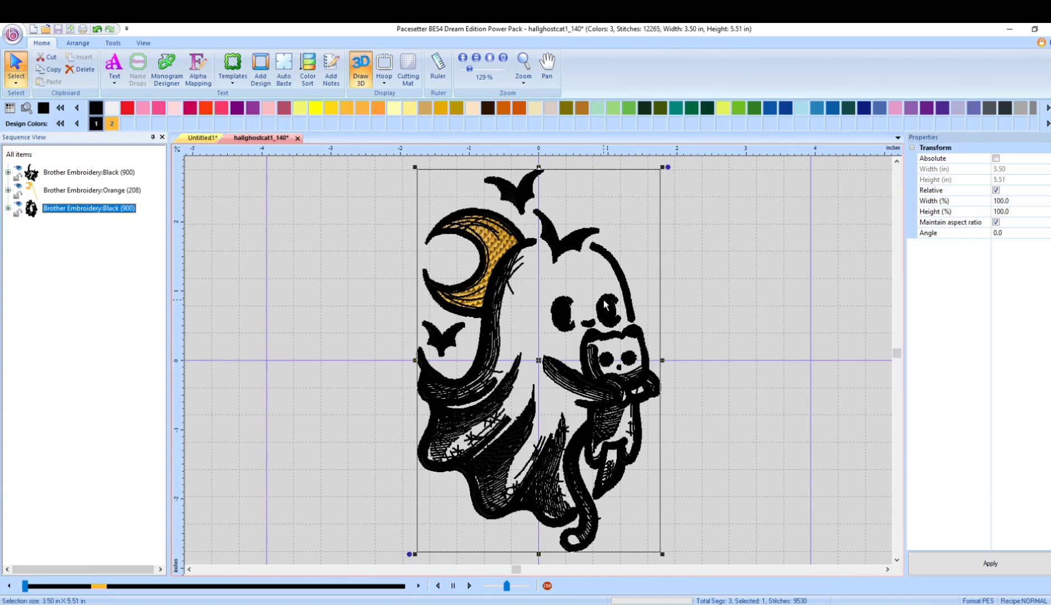